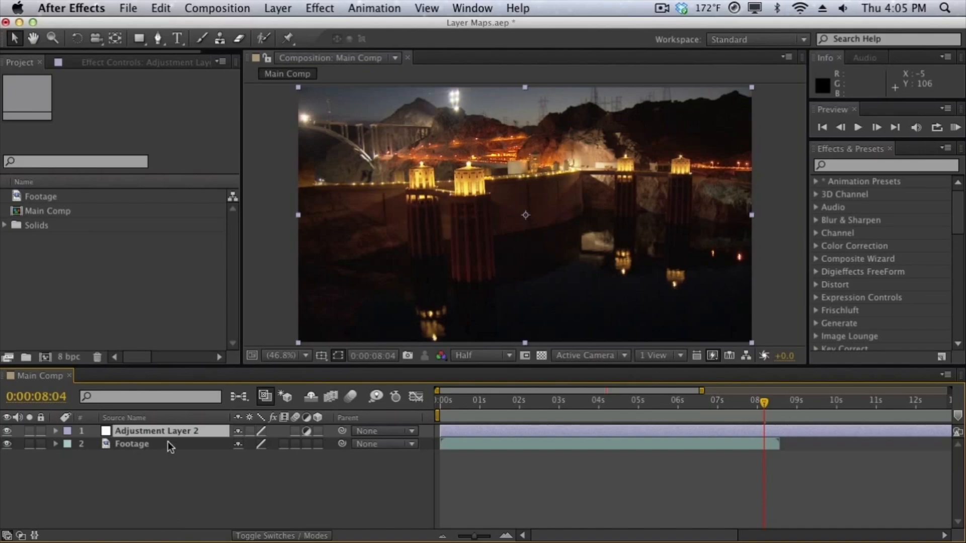
Rename the adjustment layer above the footage as "Lens Blur"
click(168, 431)
key(Return)
text(Lens Blur)
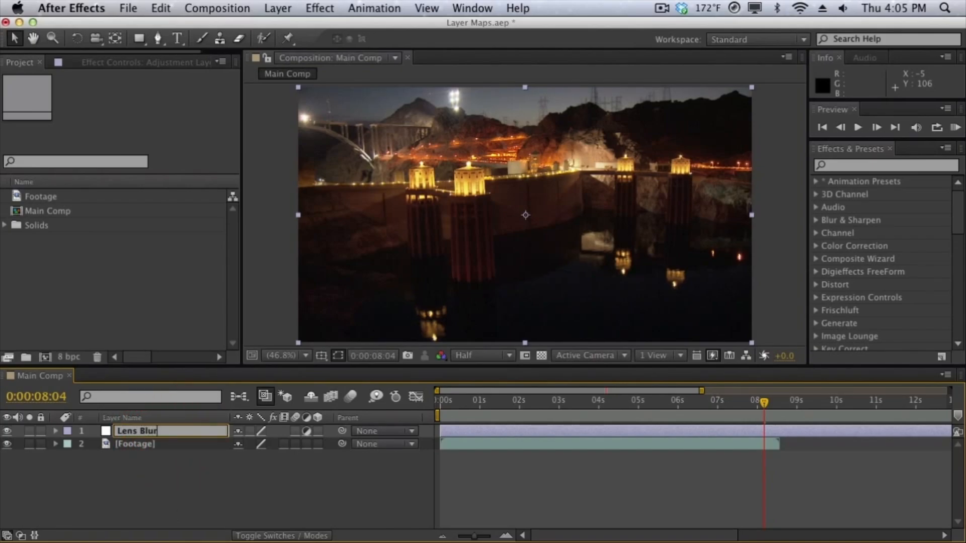
key(Return)
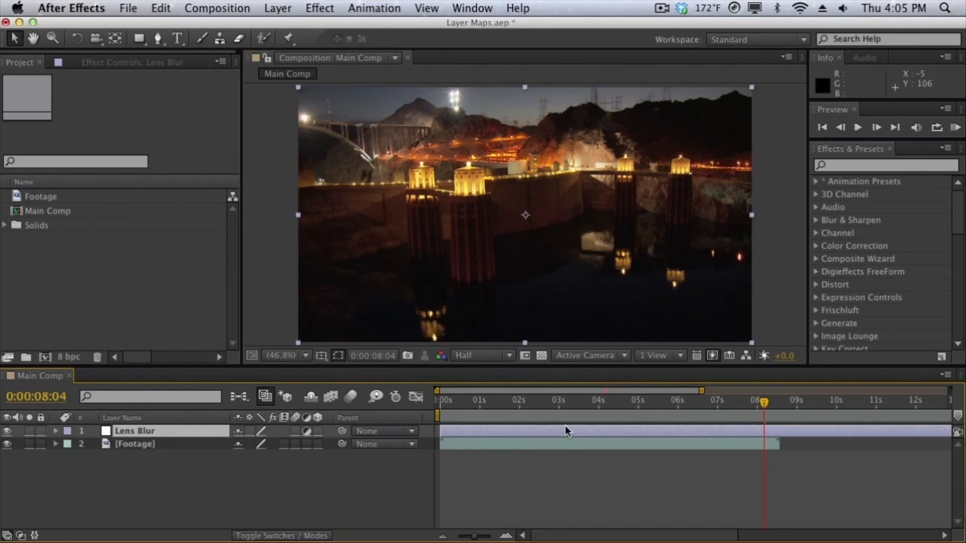
Find the Lens Blur effect and apply it to the Lens Blur adjustment layer
click(915, 163)
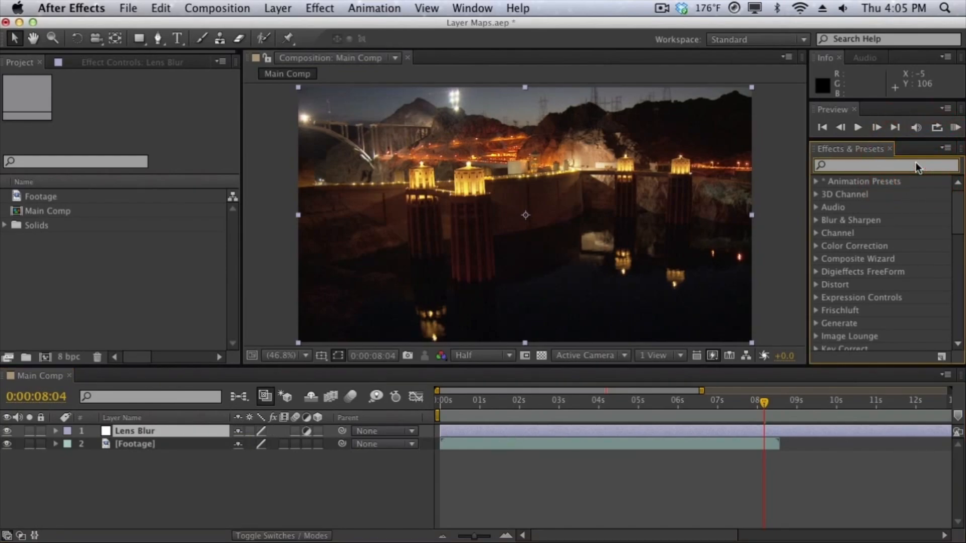
text(lens blur)
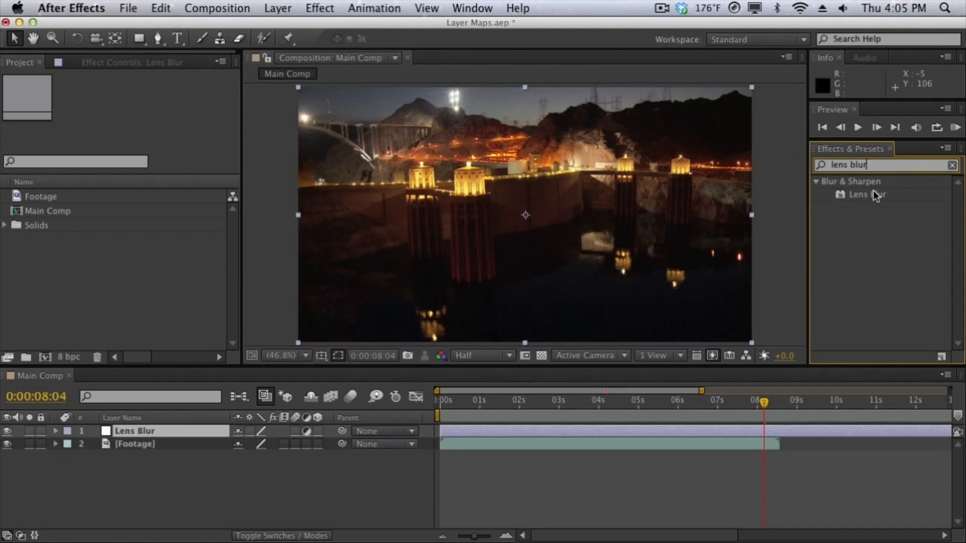
drag(877, 195, 162, 431)
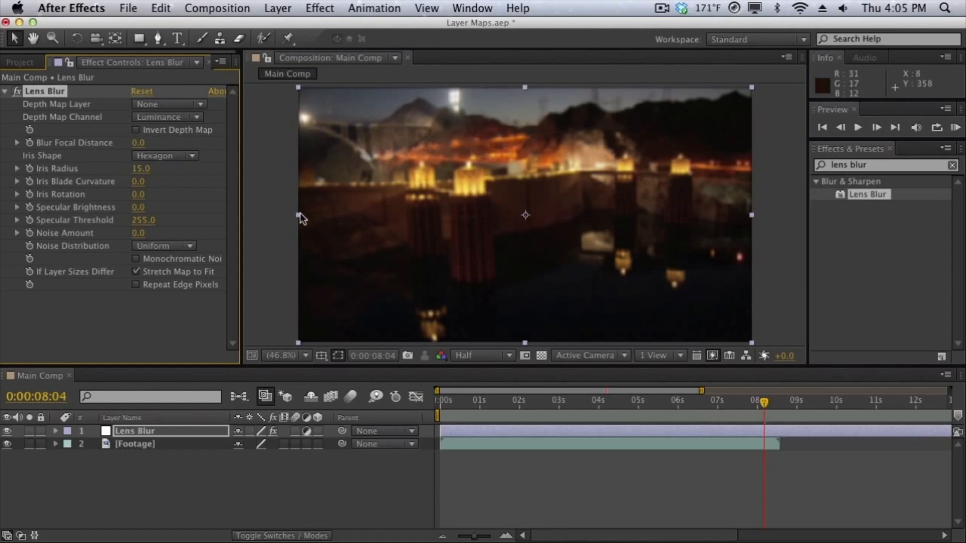
click(288, 184)
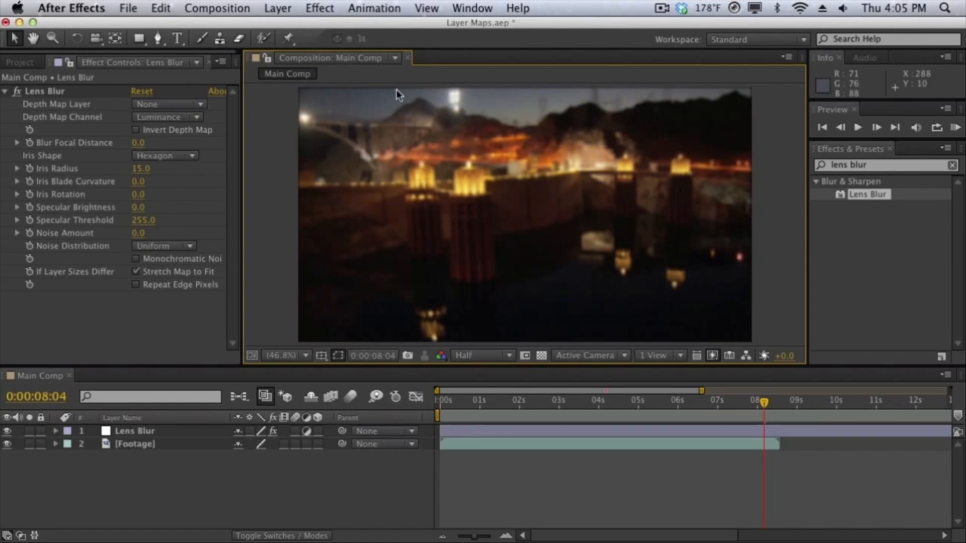
Turn on Repeat Edge Pixels for the Lens Blur effect and keep its Depth Map Channel on Luminance
click(178, 287)
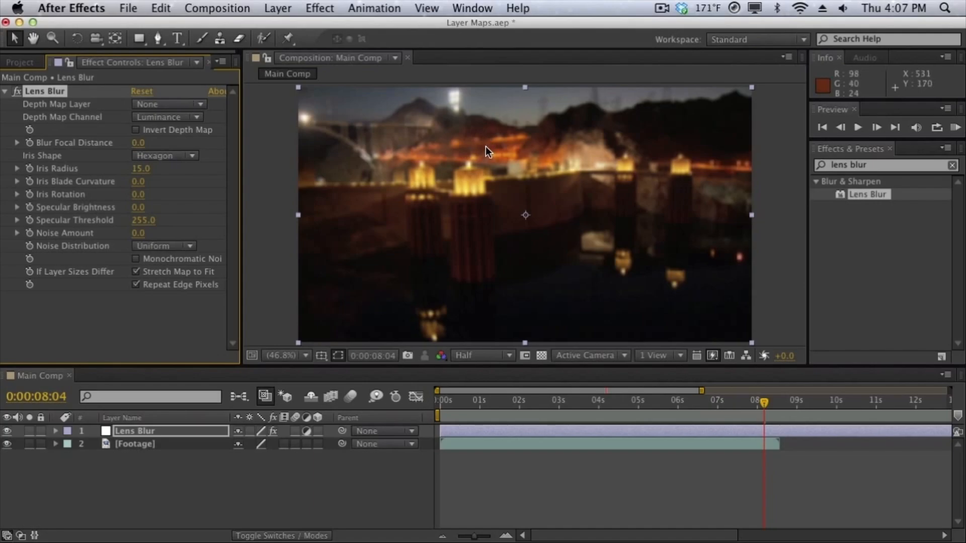
click(270, 172)
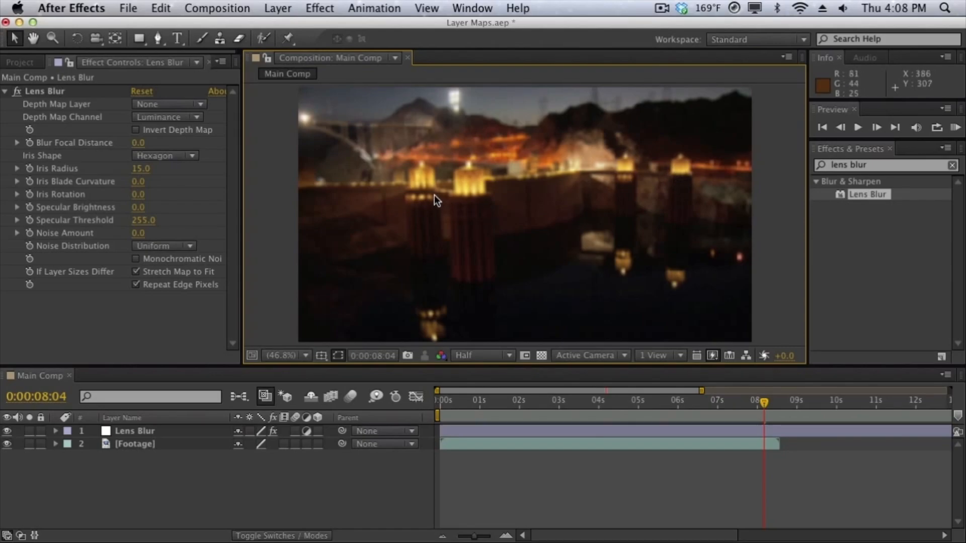
click(156, 117)
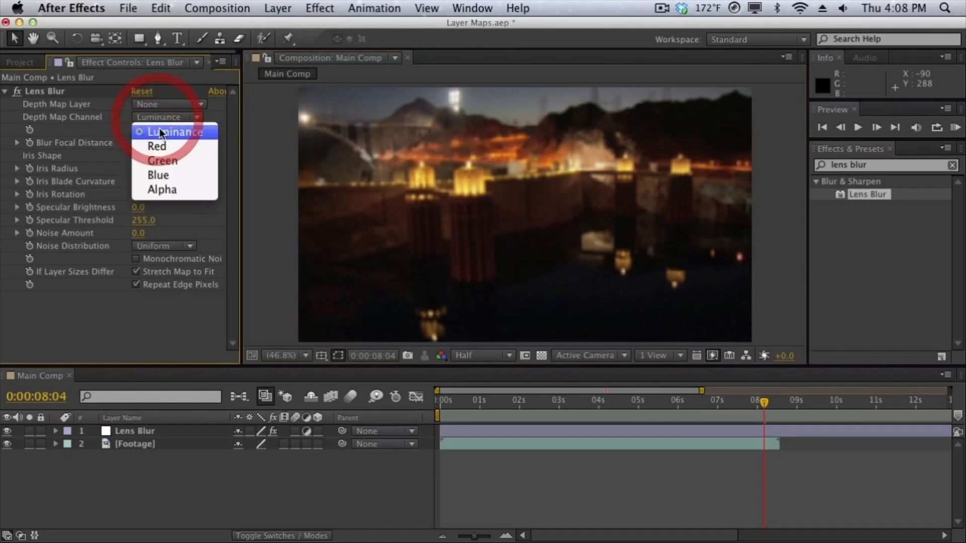
click(201, 134)
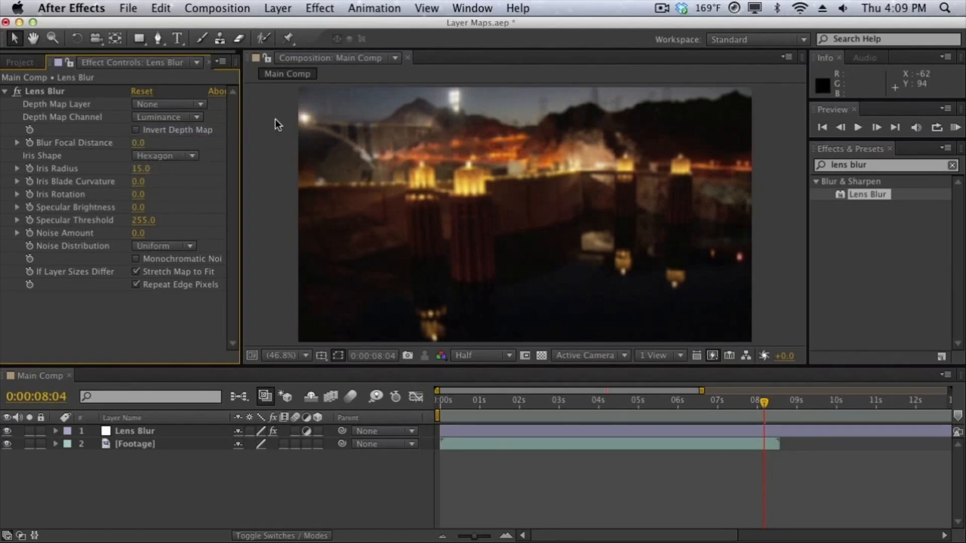
Create a black 1280 x 720 px solid layer named "Layer Map"
click(285, 6)
mouse_move(297, 28)
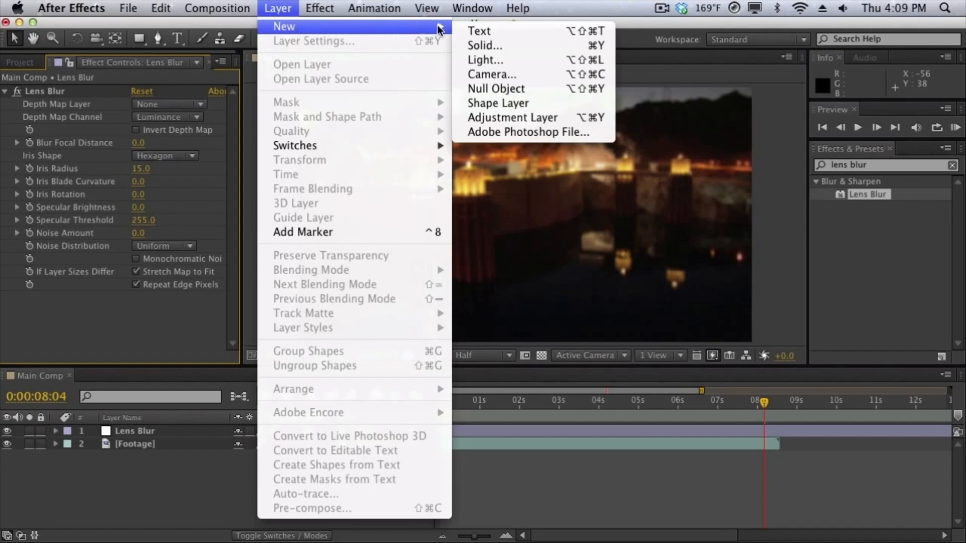
click(459, 46)
drag(456, 95, 458, 86)
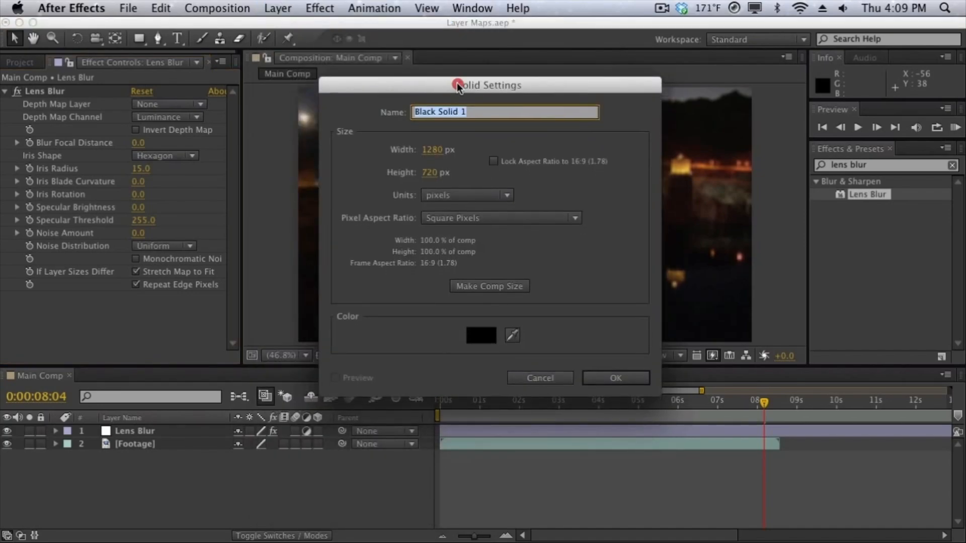
text(Layer Map)
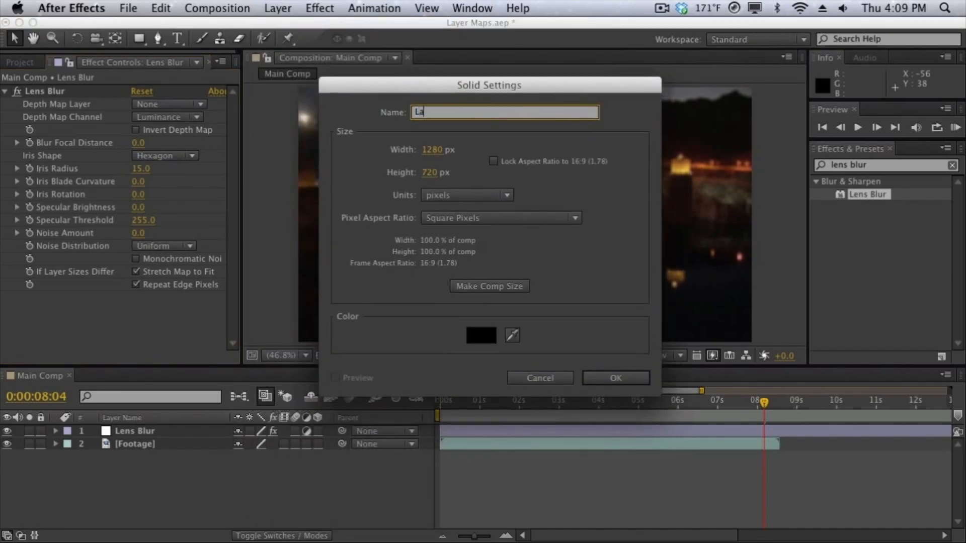
key(Return)
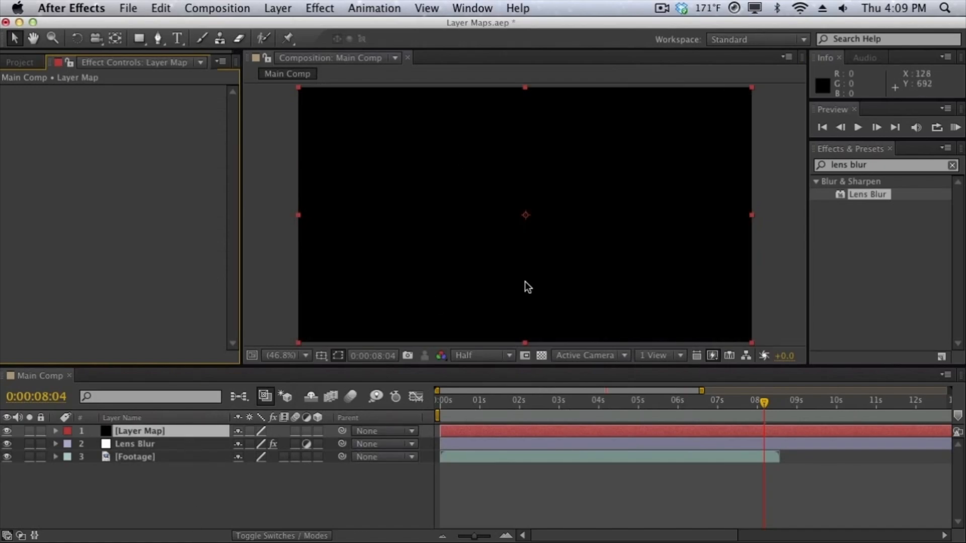
Find the Ramp effect and apply it to the Layer Map solid
click(872, 163)
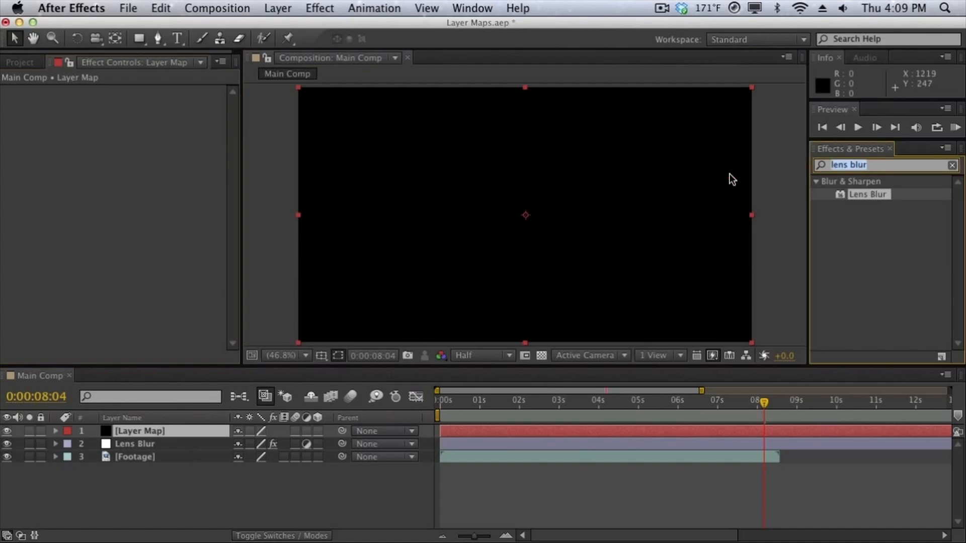
text(ramp)
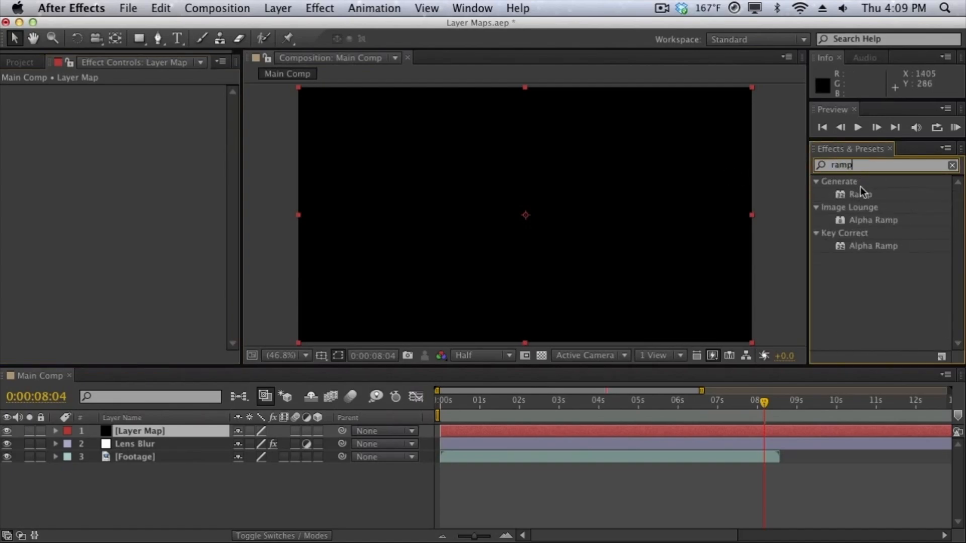
drag(860, 191, 555, 222)
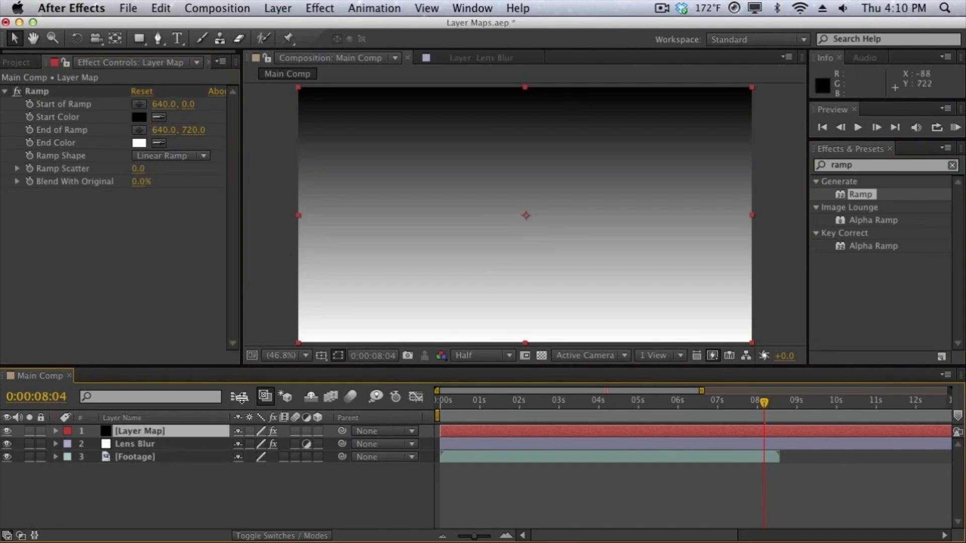
Review the Depth Map Channel options on the Lens Blur layer, leaving Luminance chosen
click(207, 442)
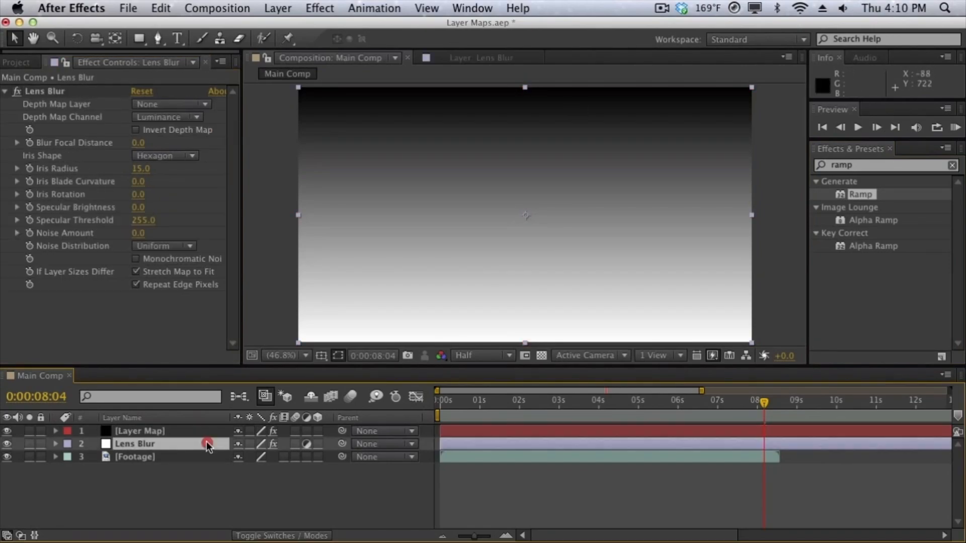
click(148, 116)
click(151, 130)
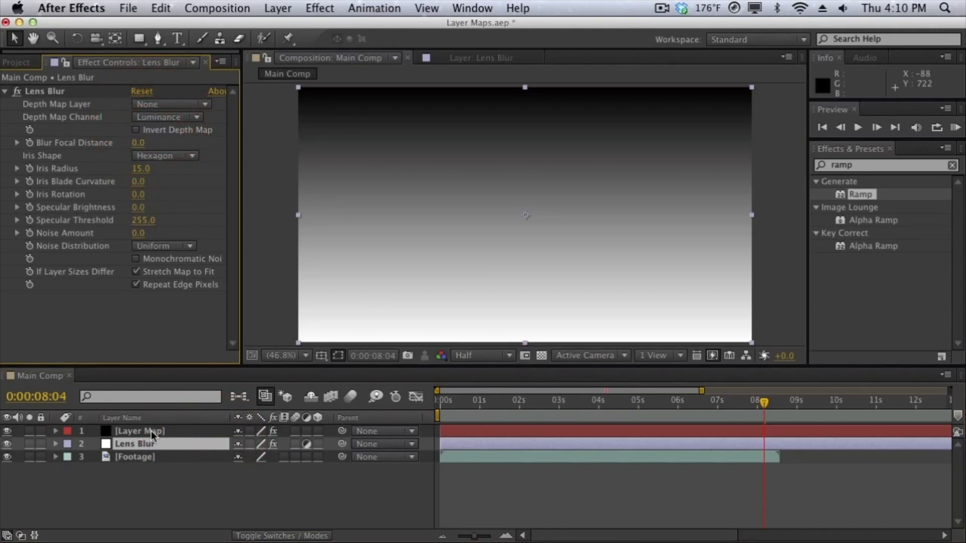
Reposition the Layer Map's ramp points to form a tilted gradient, with the start at about 760, 264 and the end at about 696, 600
click(191, 432)
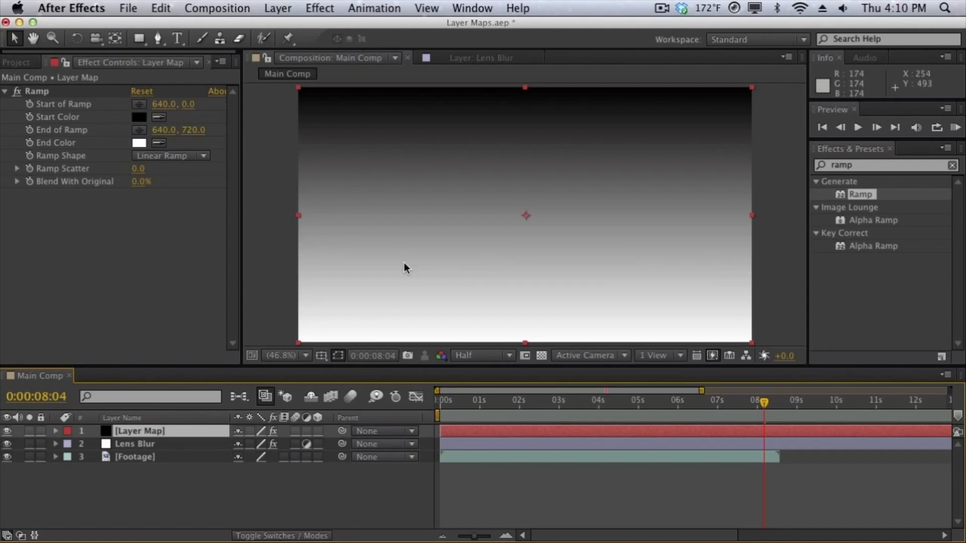
scroll(424, 266, down, 2)
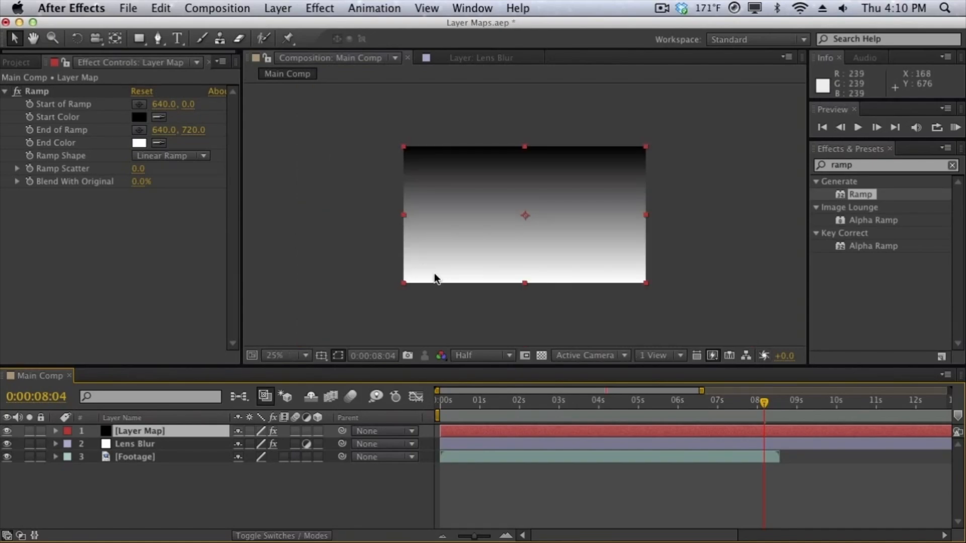
click(139, 104)
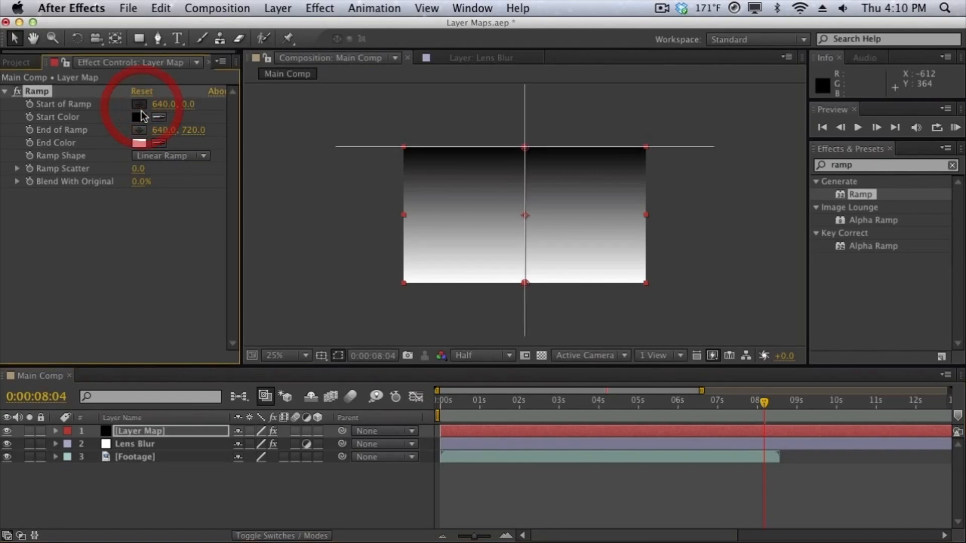
click(580, 190)
drag(582, 189, 548, 196)
drag(524, 283, 534, 263)
click(333, 255)
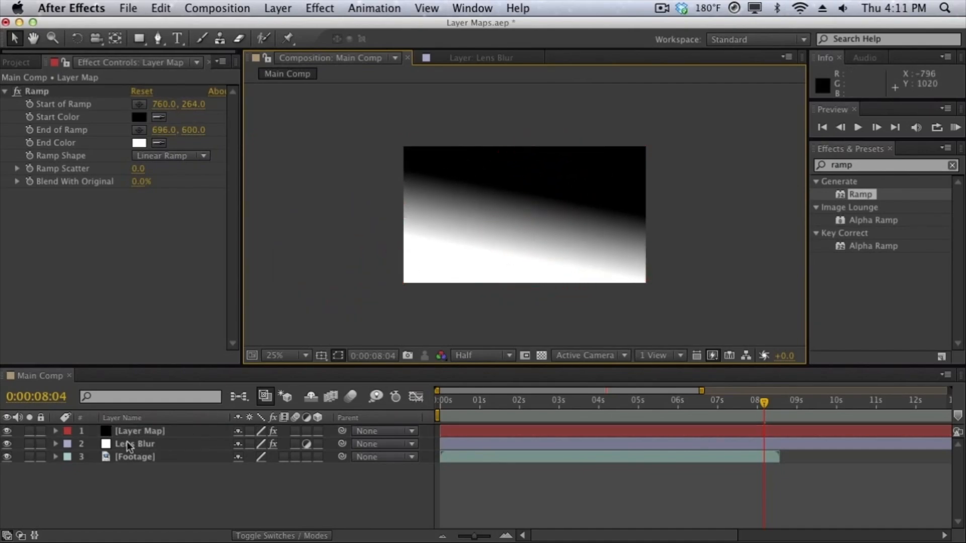
Set the Lens Blur effect's Depth Map Layer to 1. Layer Map
click(151, 445)
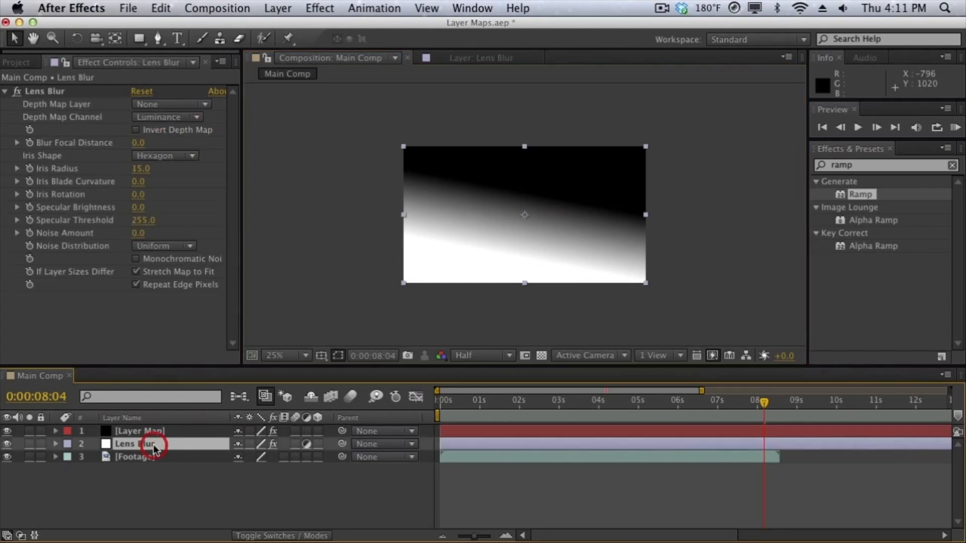
click(153, 105)
click(157, 142)
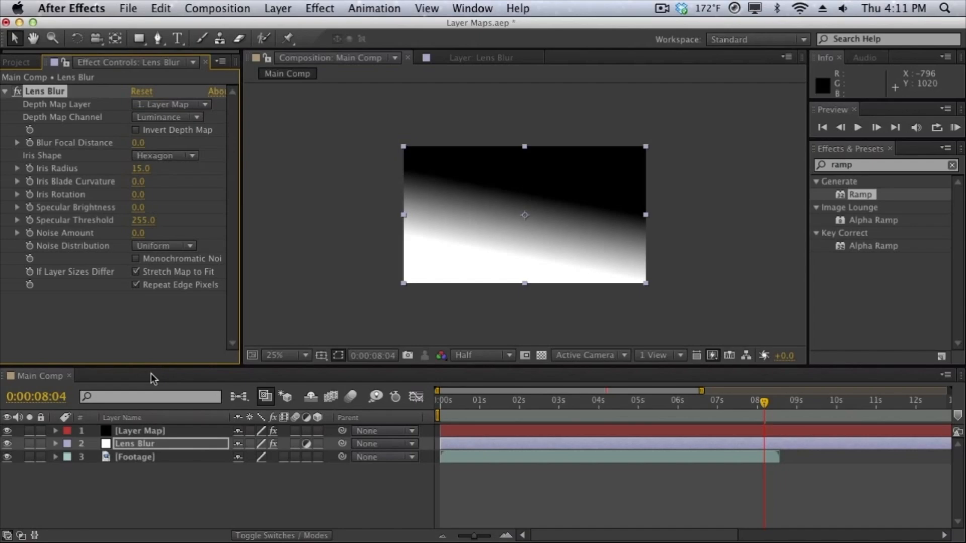
Hide the Layer Map layer to view the footage beneath, and bring up the Lens Blur layer's effect settings
click(155, 430)
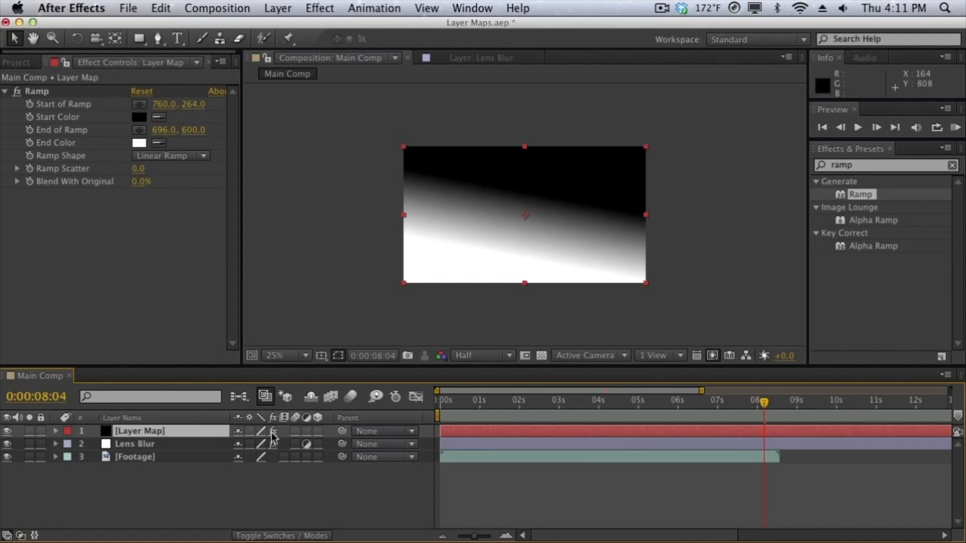
click(7, 431)
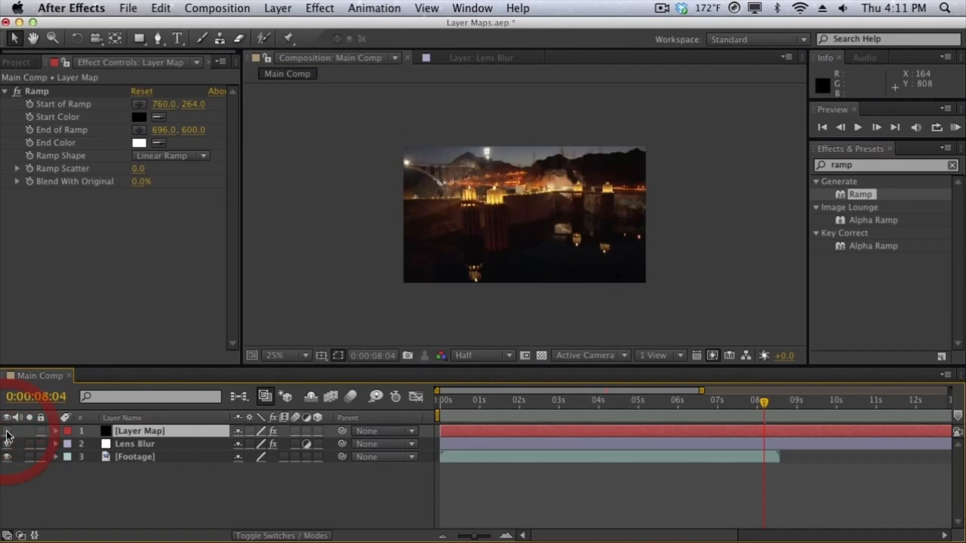
scroll(515, 237, up, 2)
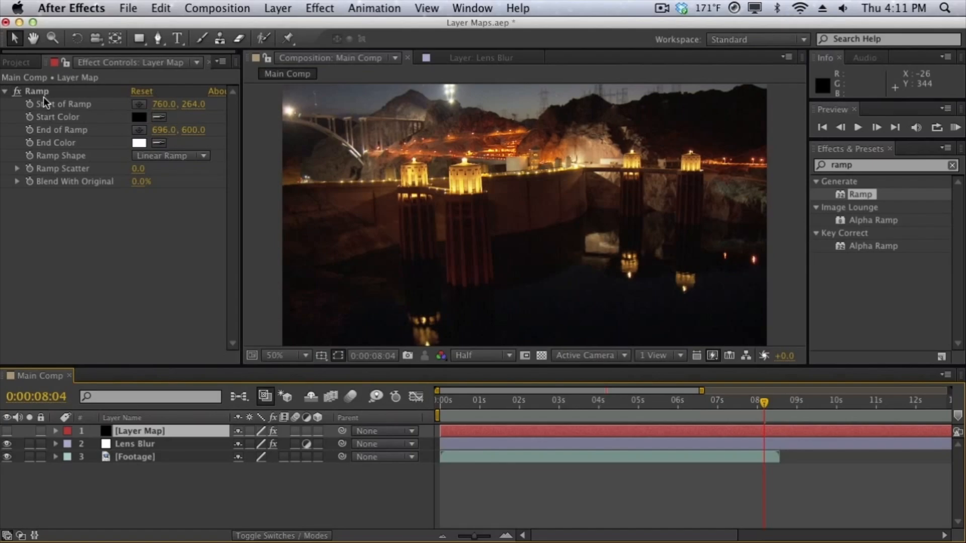
click(125, 443)
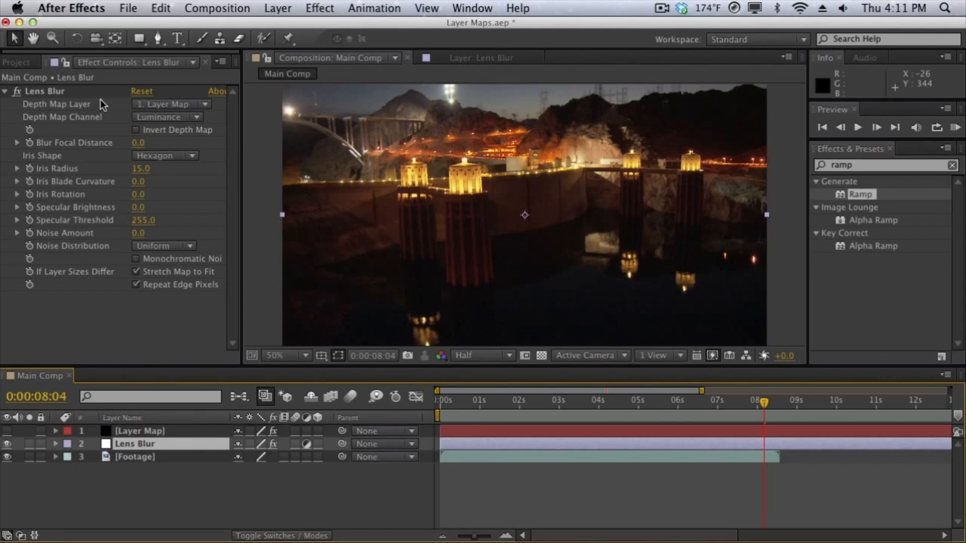
Pre-compose the Layer Map layer as "Layer Map", leaving all attributes in Main Comp
click(195, 430)
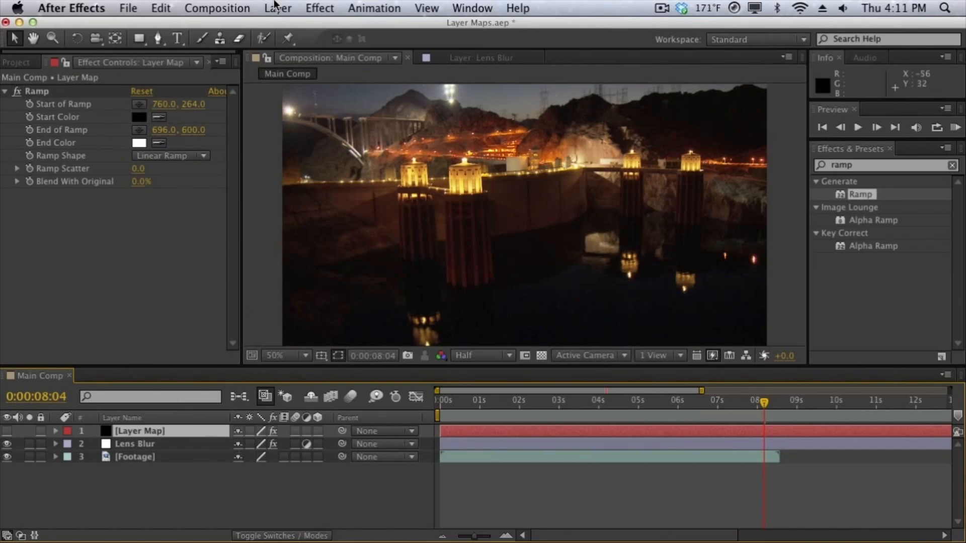
click(275, 8)
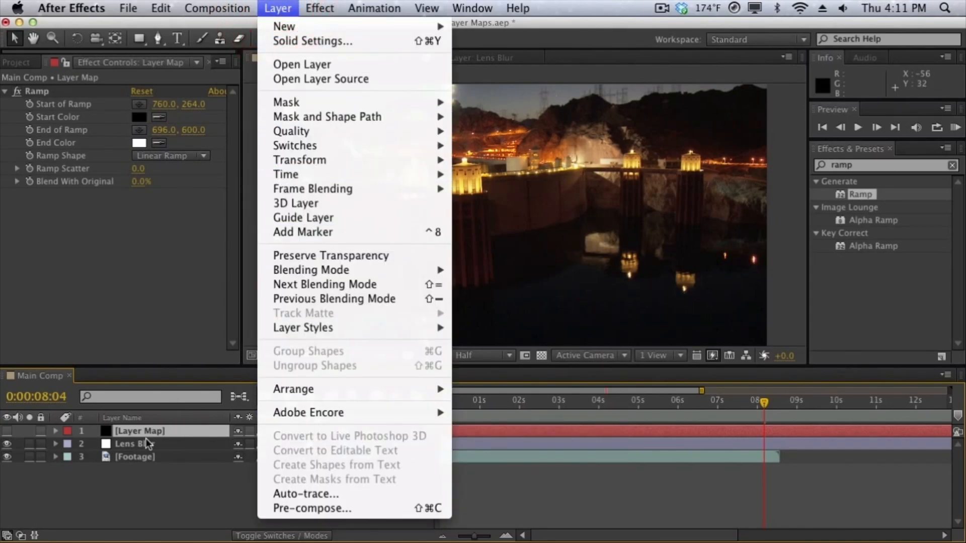
click(312, 508)
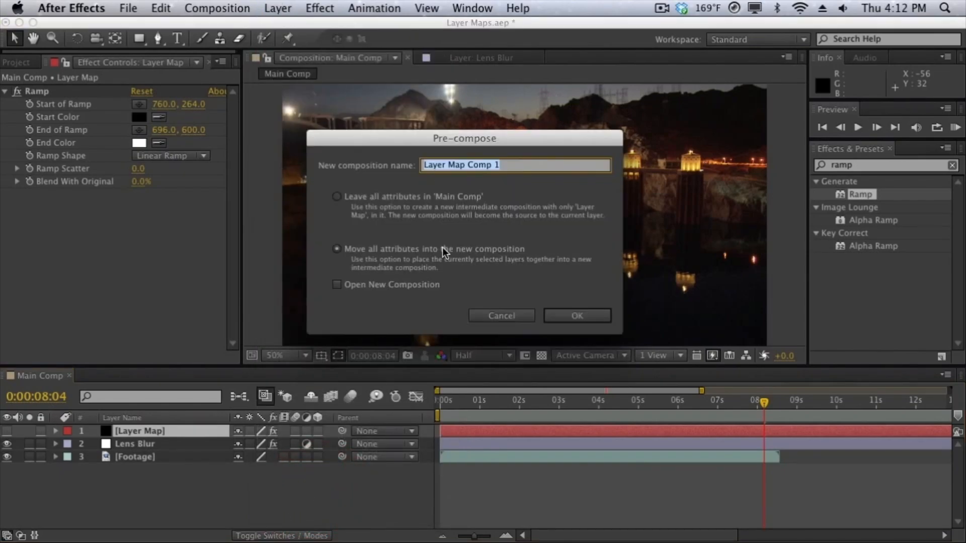
click(439, 196)
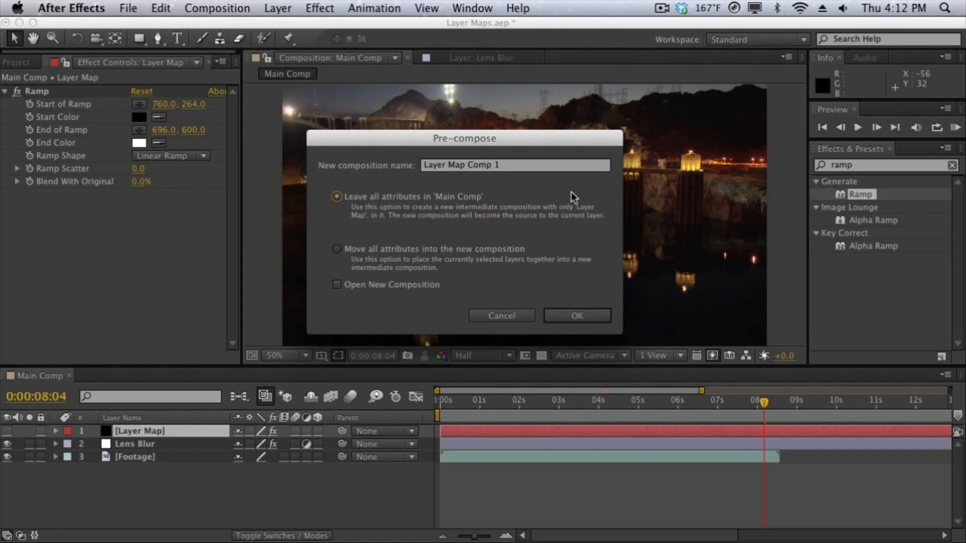
click(571, 163)
key(BackSpace)
key(BackSpace)
key(BackSpace)
key(BackSpace)
key(BackSpace)
key(BackSpace)
key(BackSpace)
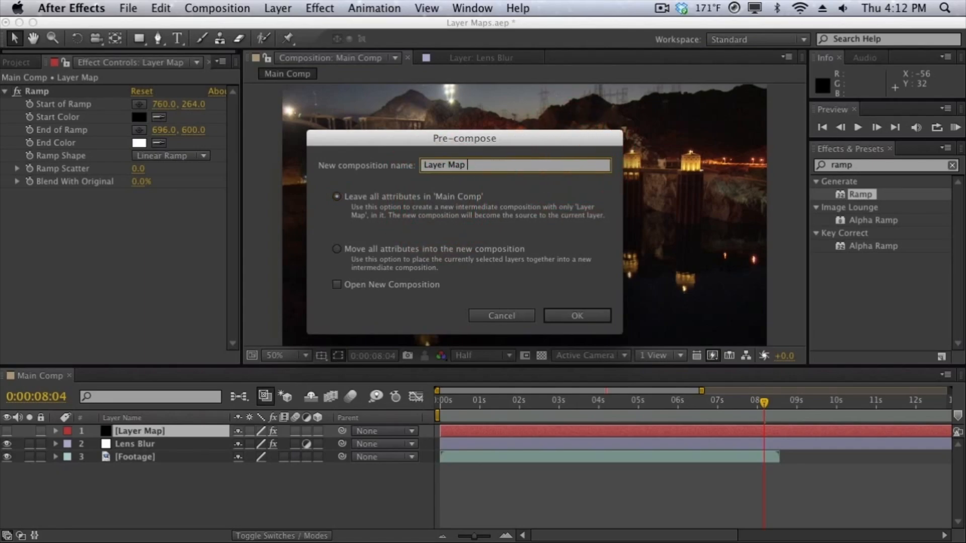
key(Return)
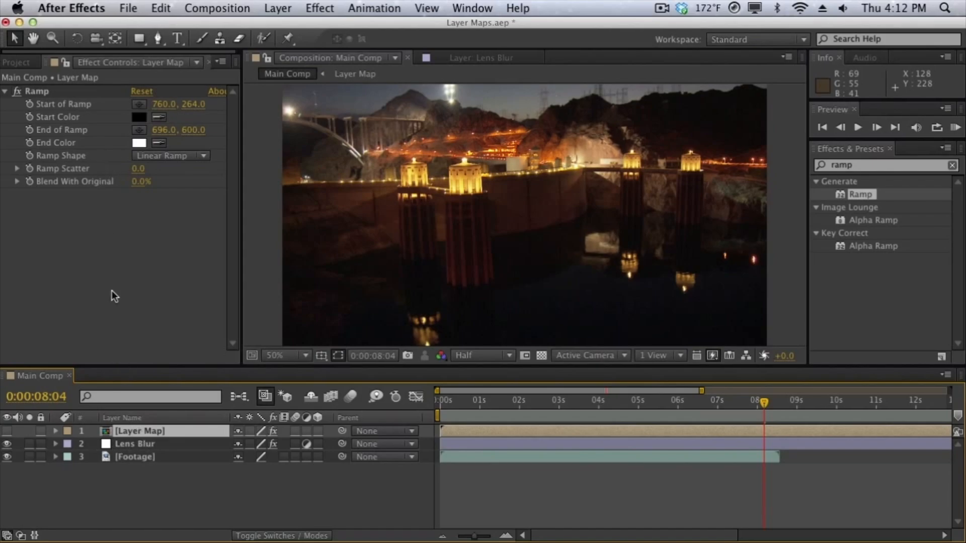
Undo the last pre-compose and pre-compose the Layer Map layer again as "Layer Map", moving all attributes into the new composition
key(super+z)
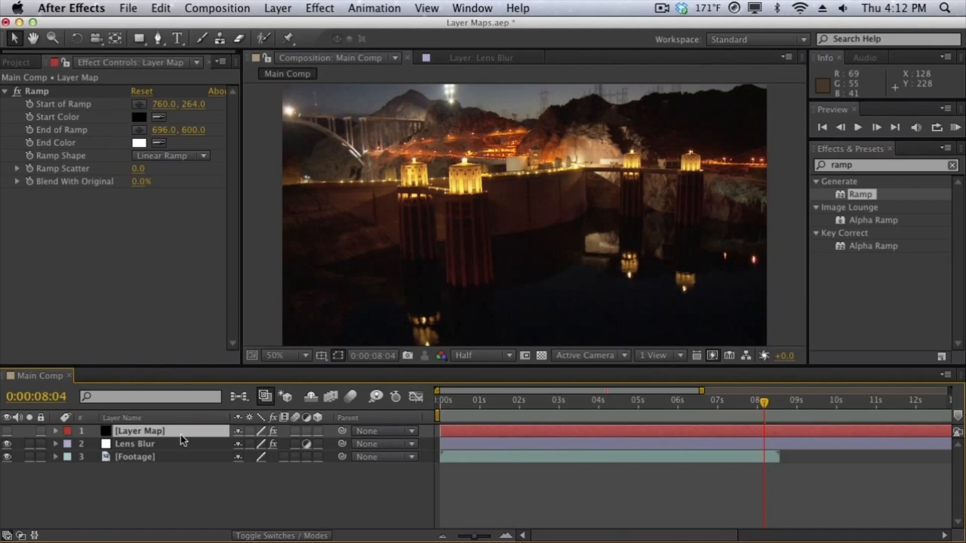
click(277, 8)
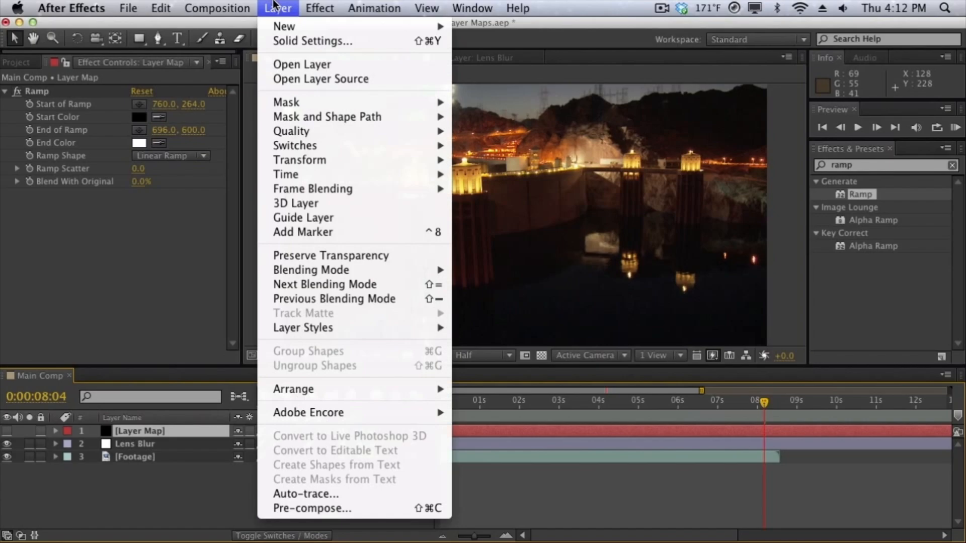
click(307, 507)
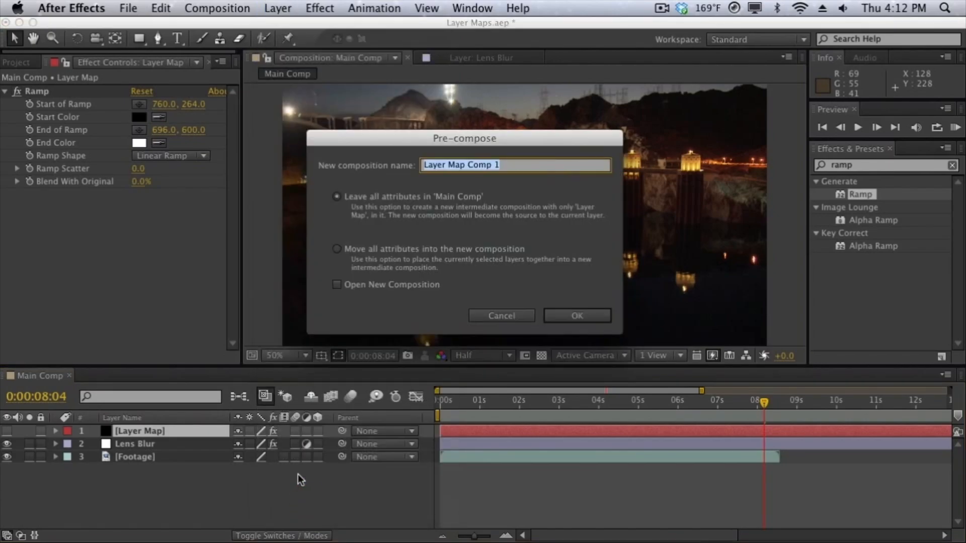
click(337, 249)
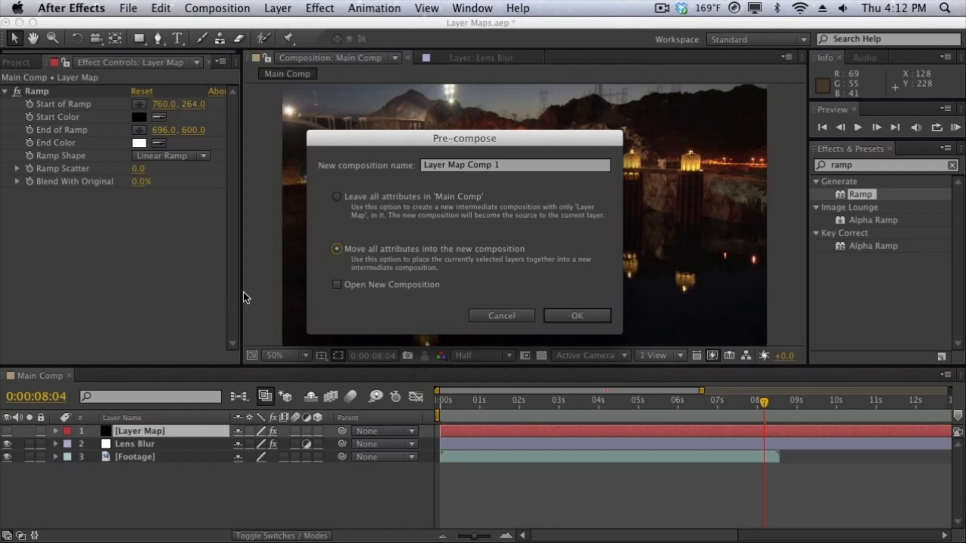
click(590, 160)
key(BackSpace)
key(BackSpace)
key(BackSpace)
key(BackSpace)
key(BackSpace)
key(BackSpace)
key(BackSpace)
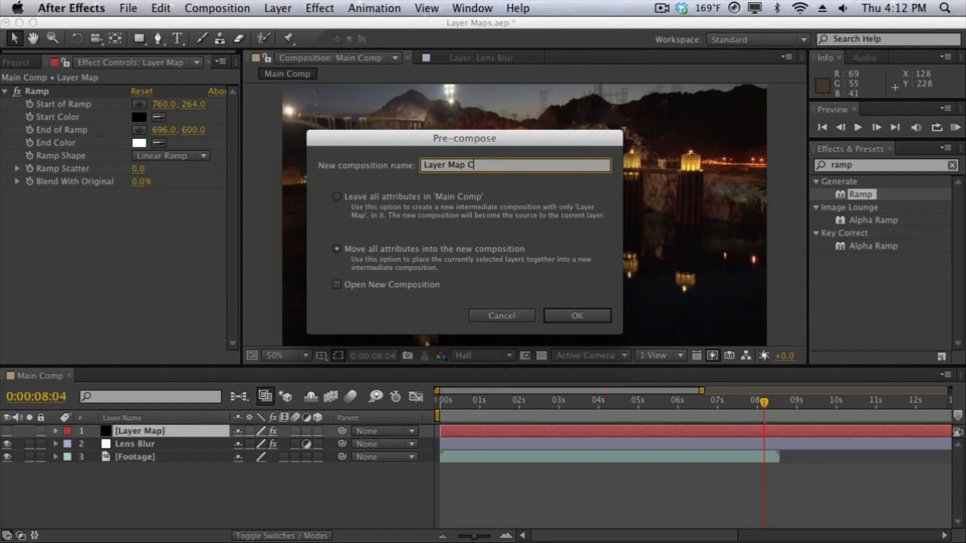
key(Return)
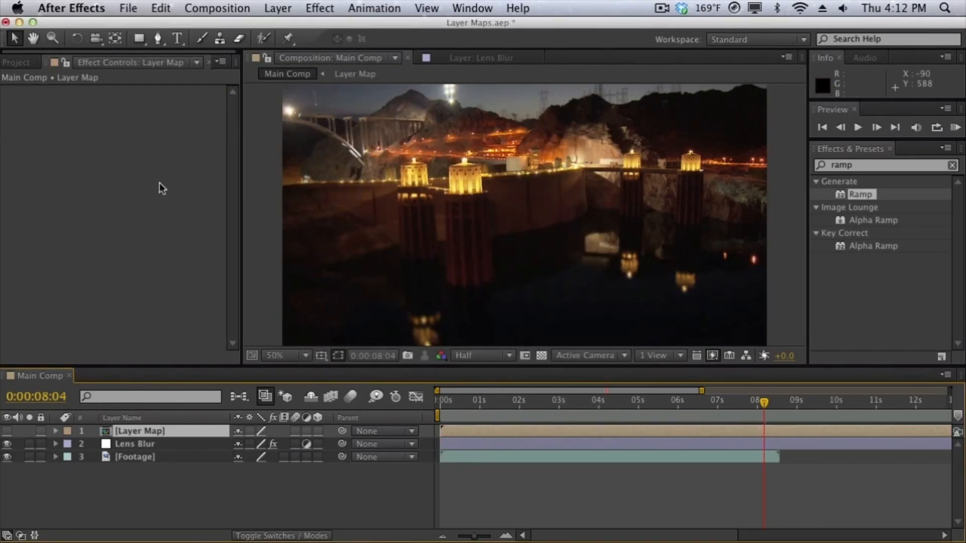
Inspect the gradient inside the Layer Map pre-comp, and preview that layer in Main Comp before hiding it again
double_click(204, 433)
click(204, 433)
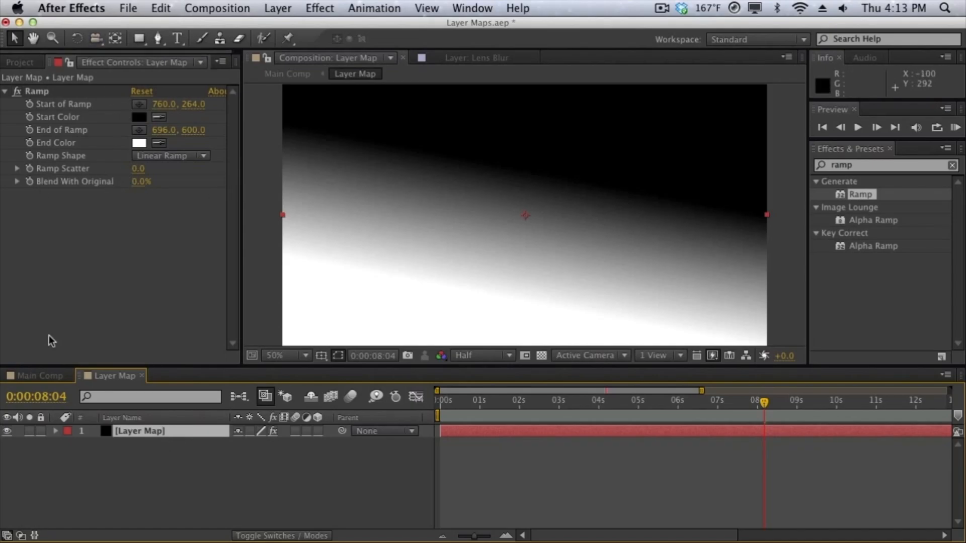
click(52, 371)
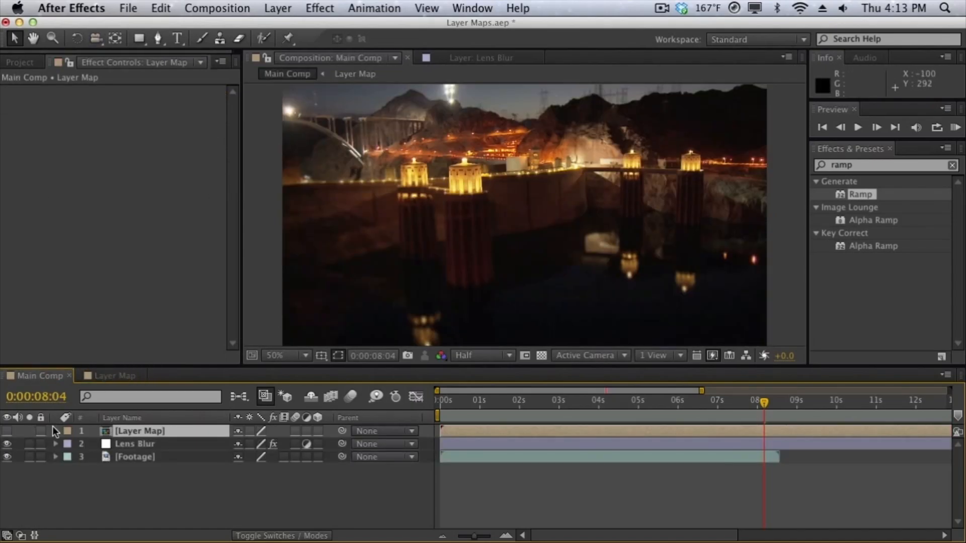
click(11, 430)
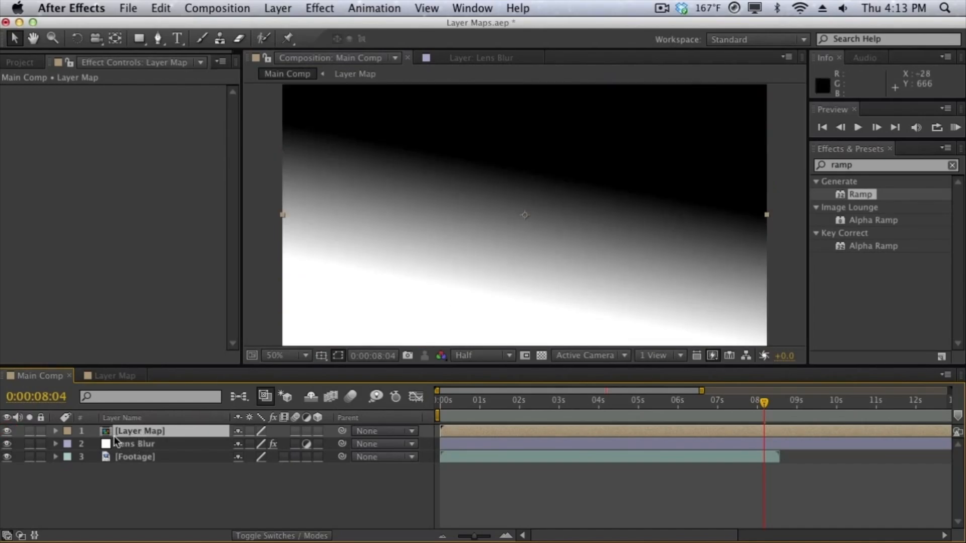
click(7, 431)
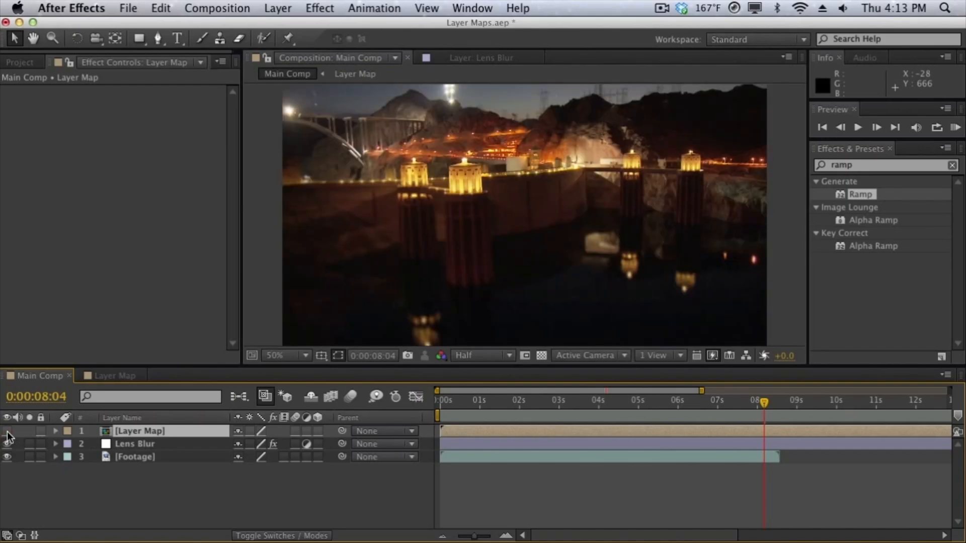
Select the Lens Blur layer and reassign 1. Layer Map as the effect's Depth Map Layer
click(151, 444)
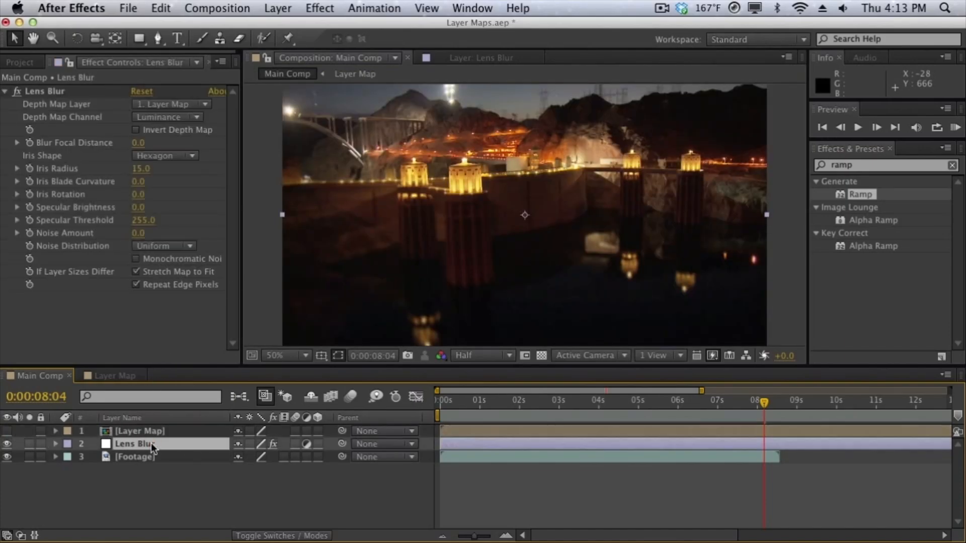
click(171, 104)
click(172, 138)
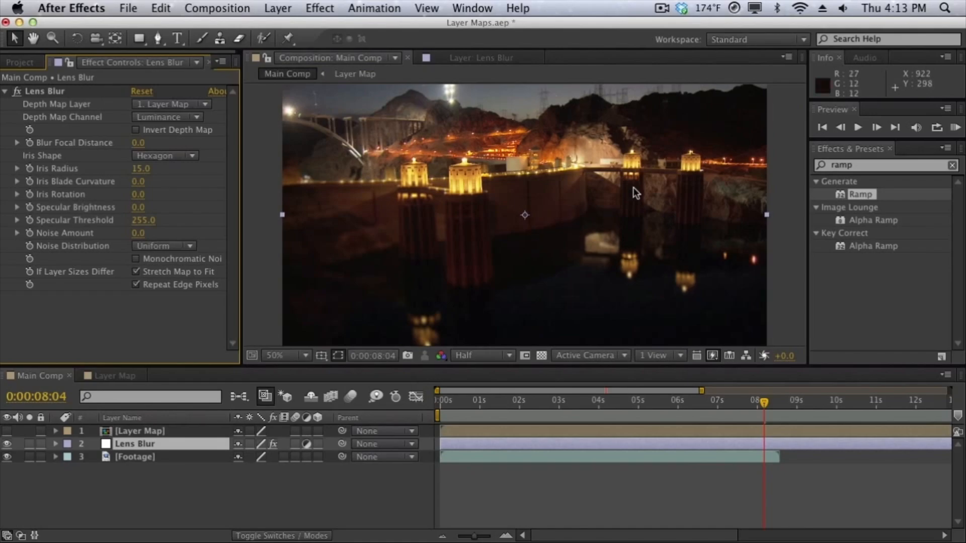
Review the gradient in the Layer Map comp and raise the Lens Blur effect's Iris Radius to 68 in Main Comp
click(121, 374)
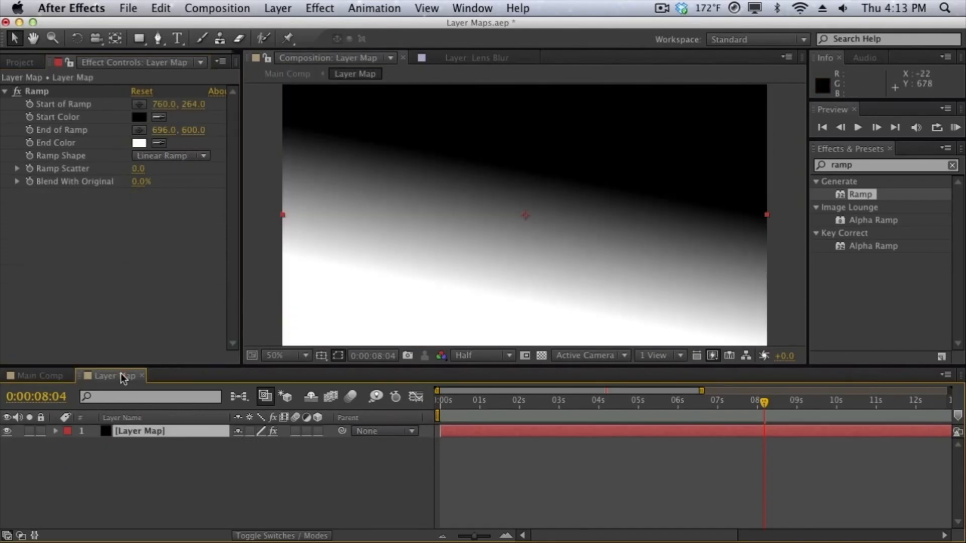
click(37, 376)
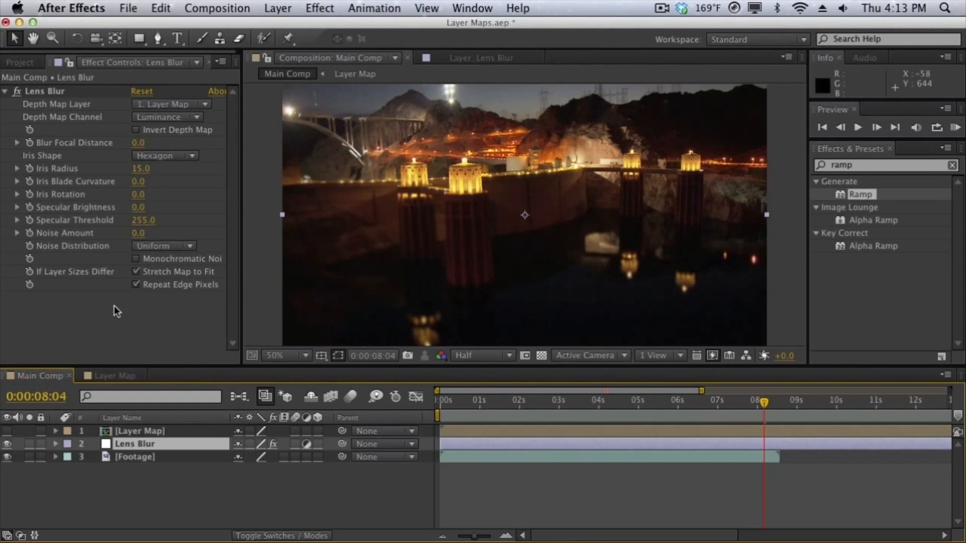
drag(137, 169, 185, 167)
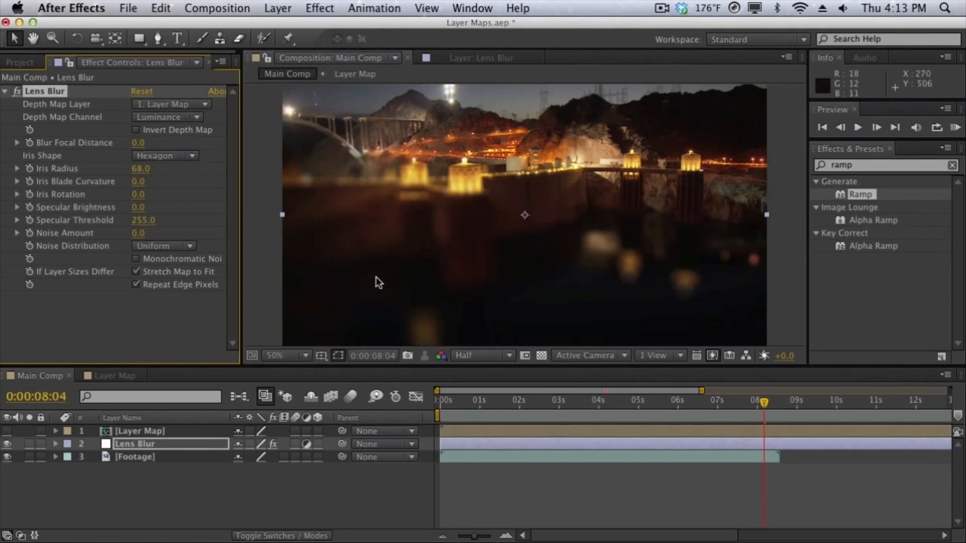
Create a second comp viewer locked to Layer Map, lock its Ramp effect controls, and show Main Comp in the original viewer
click(116, 378)
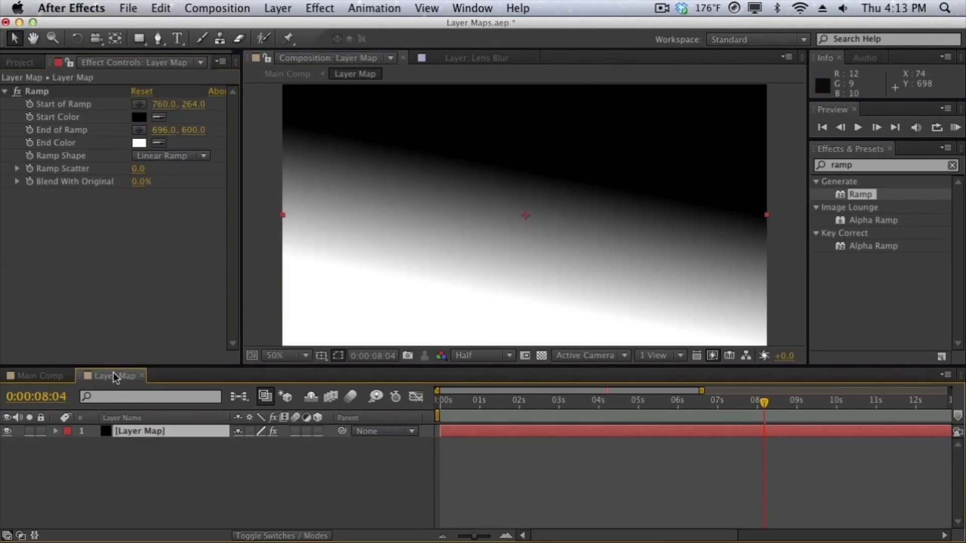
click(373, 59)
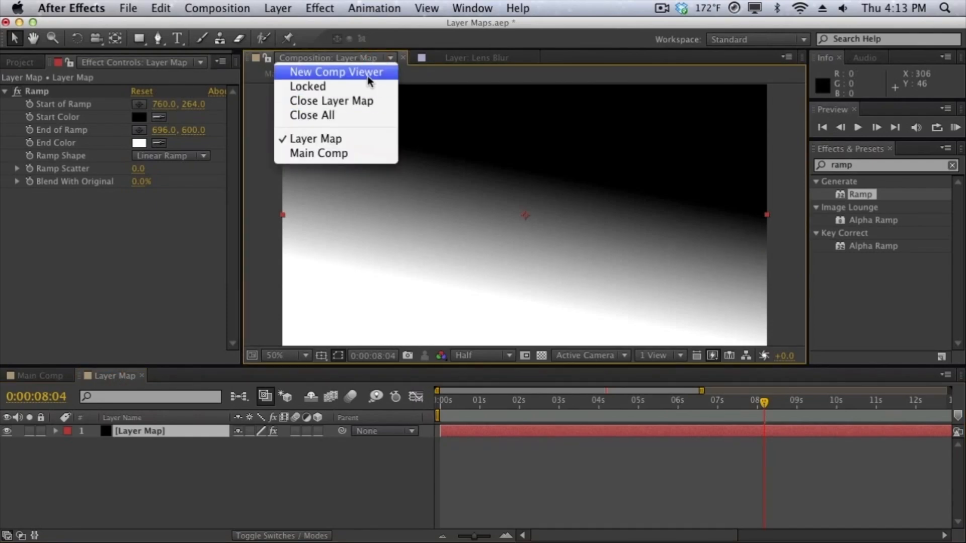
click(371, 75)
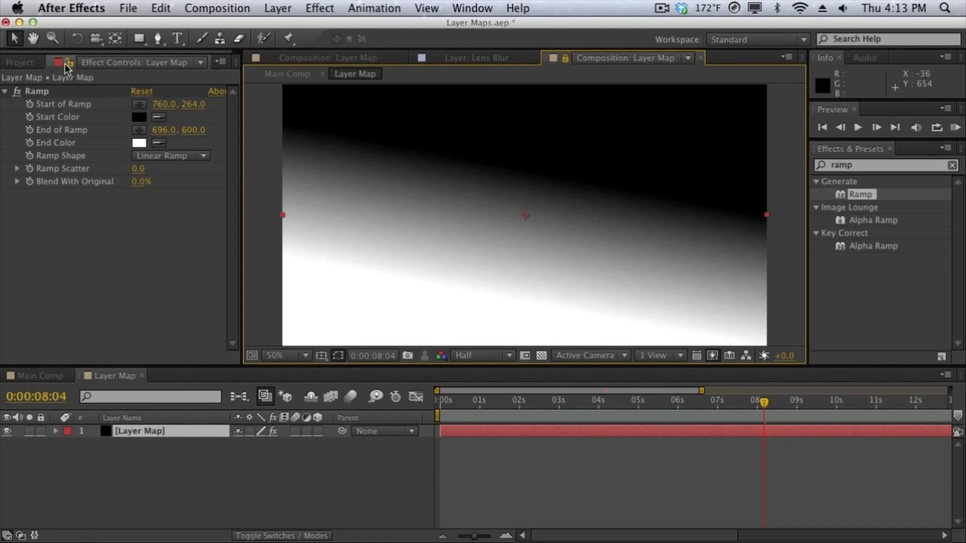
click(39, 377)
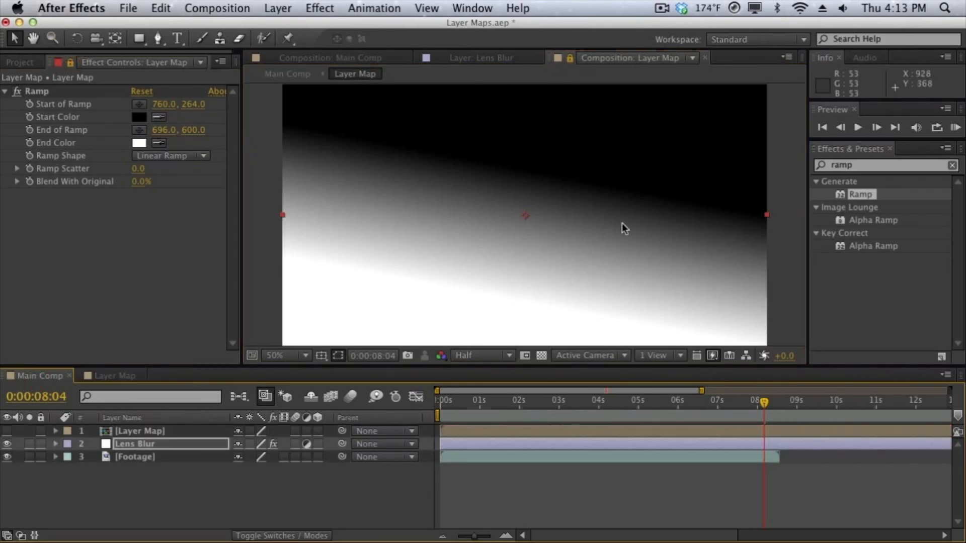
click(390, 59)
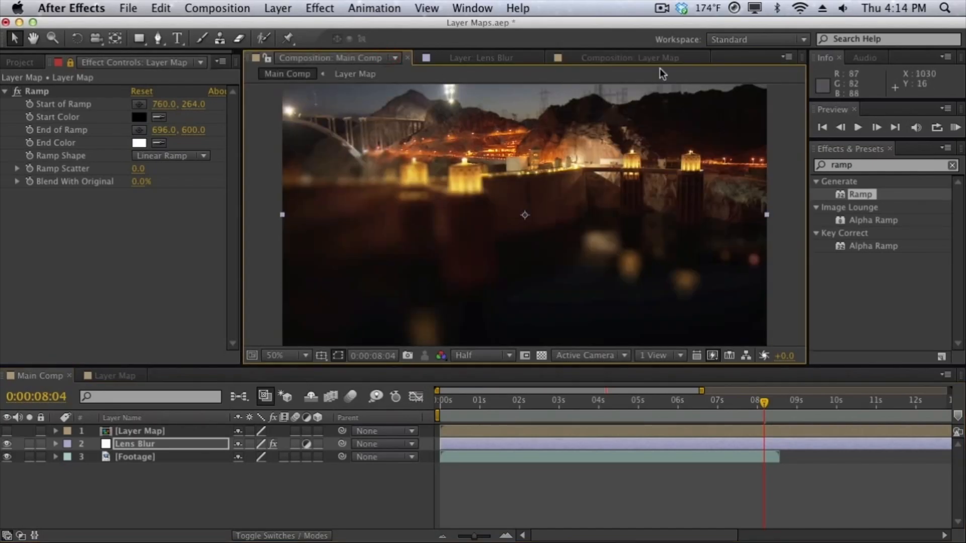
Dock the locked Layer Map viewer beside the Main Comp viewer and resize the panels to give both views more room
click(639, 58)
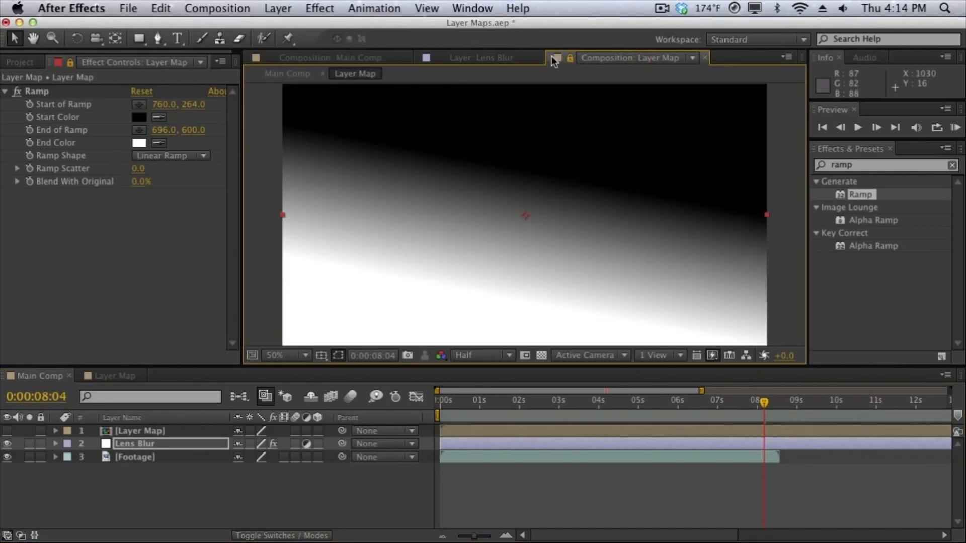
drag(551, 56, 774, 106)
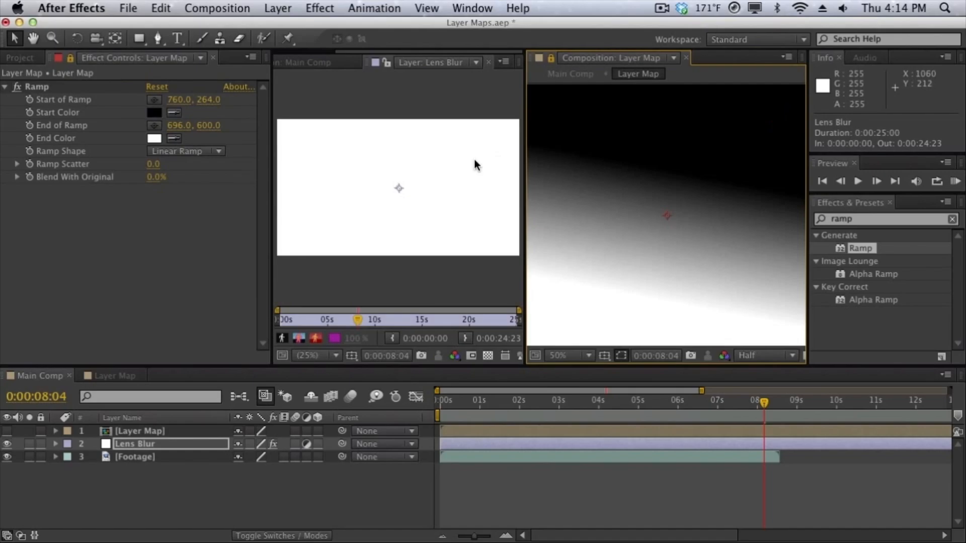
click(337, 64)
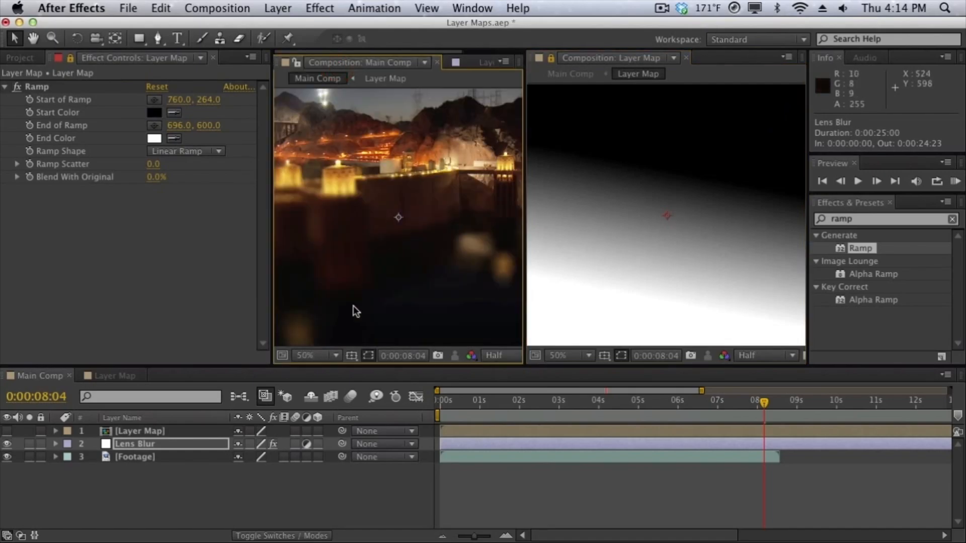
drag(272, 239, 166, 240)
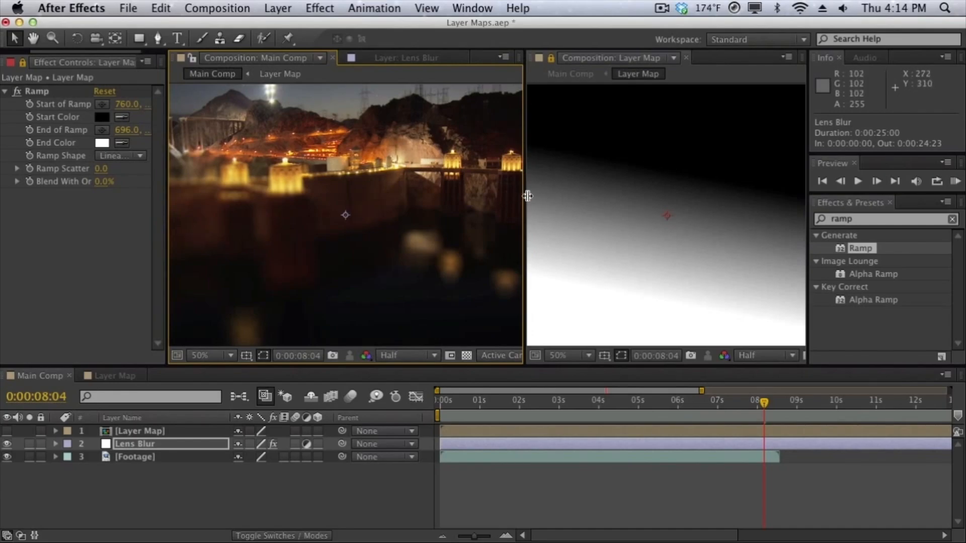
drag(524, 197, 497, 200)
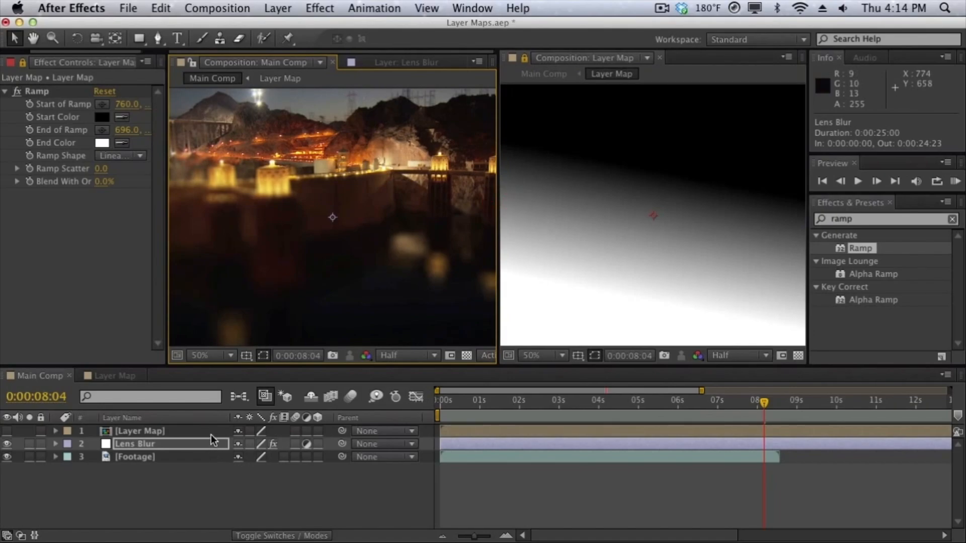
Move the Layer Map's Start of Ramp point to about 440, 224 to angle the blur diagonally, and select the Layer Map layer
click(102, 104)
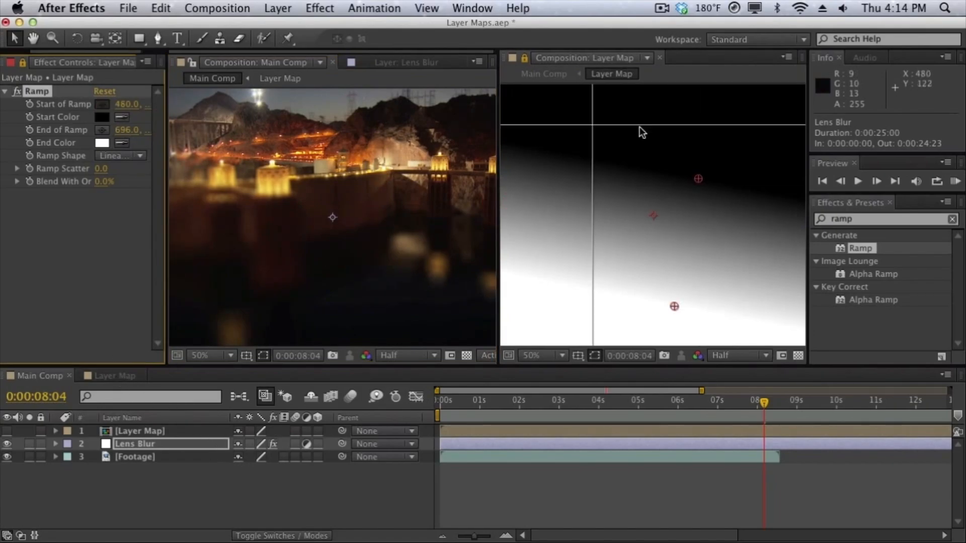
click(645, 275)
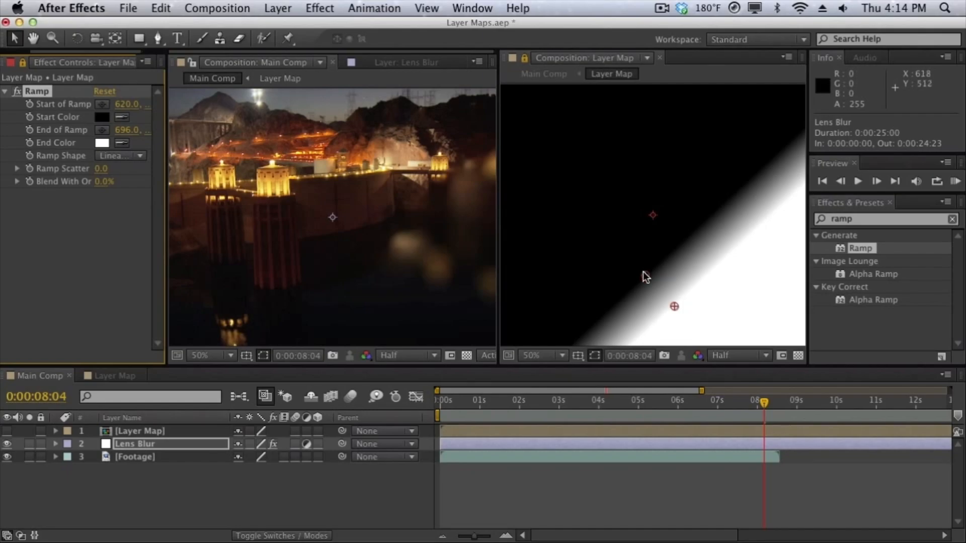
drag(643, 273, 577, 164)
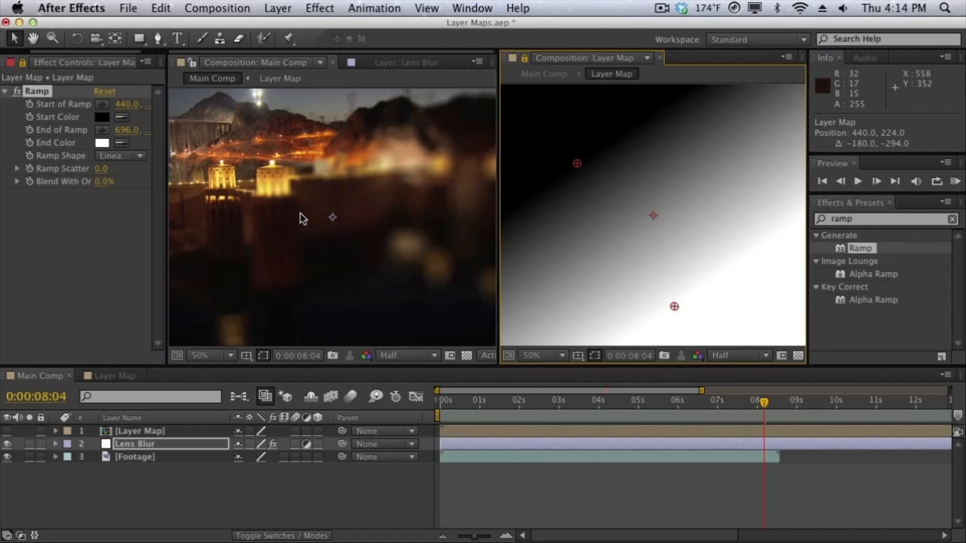
click(150, 431)
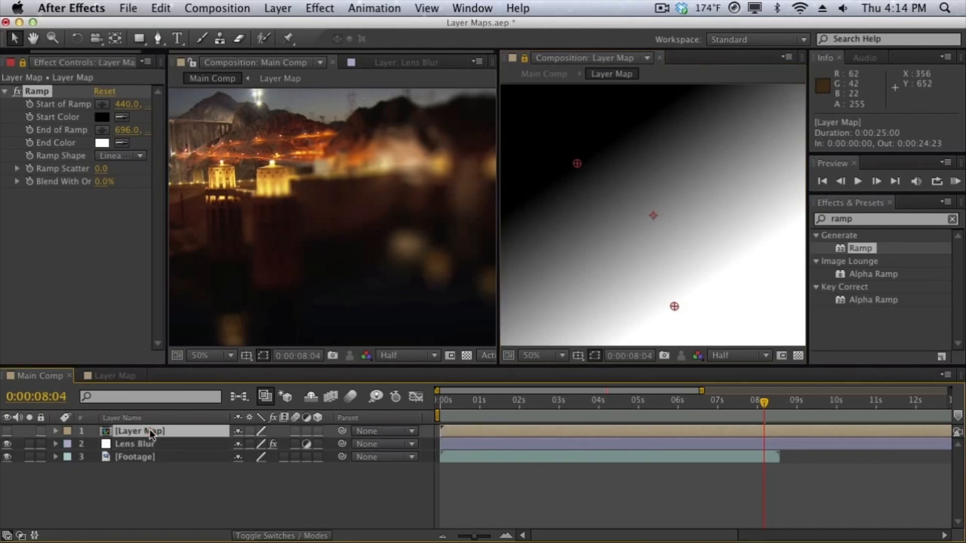